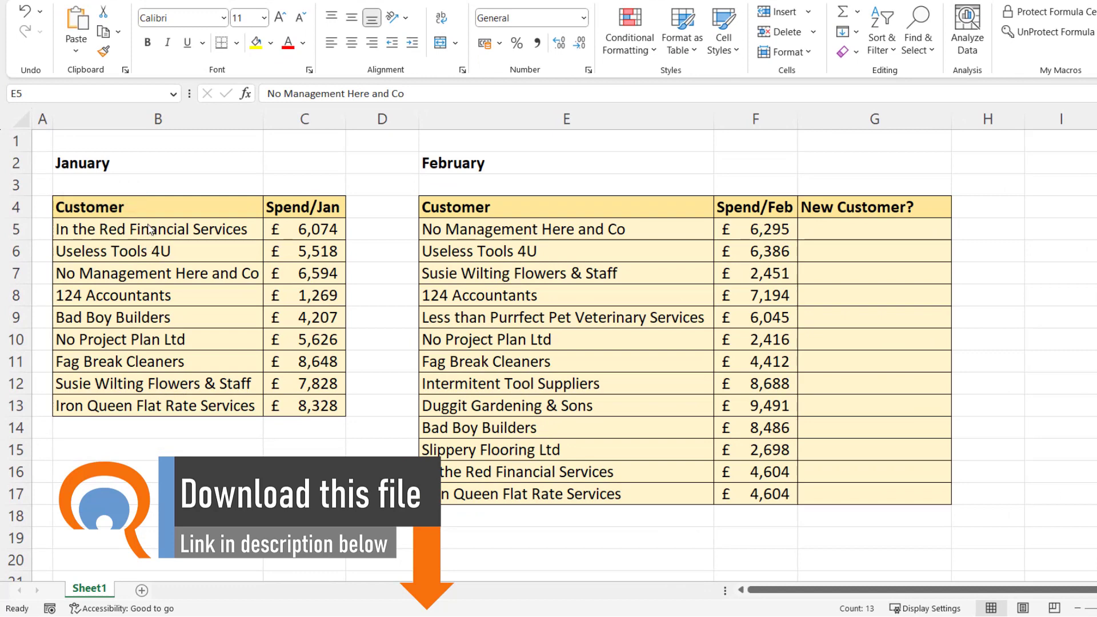
Step: Start a VLOOKUP in G5 that looks up E5 in the absolute January range $B$5:$B$13
{"action": "left_click_drag", "start_coordinate": [154, 228], "coordinate": [159, 400]}
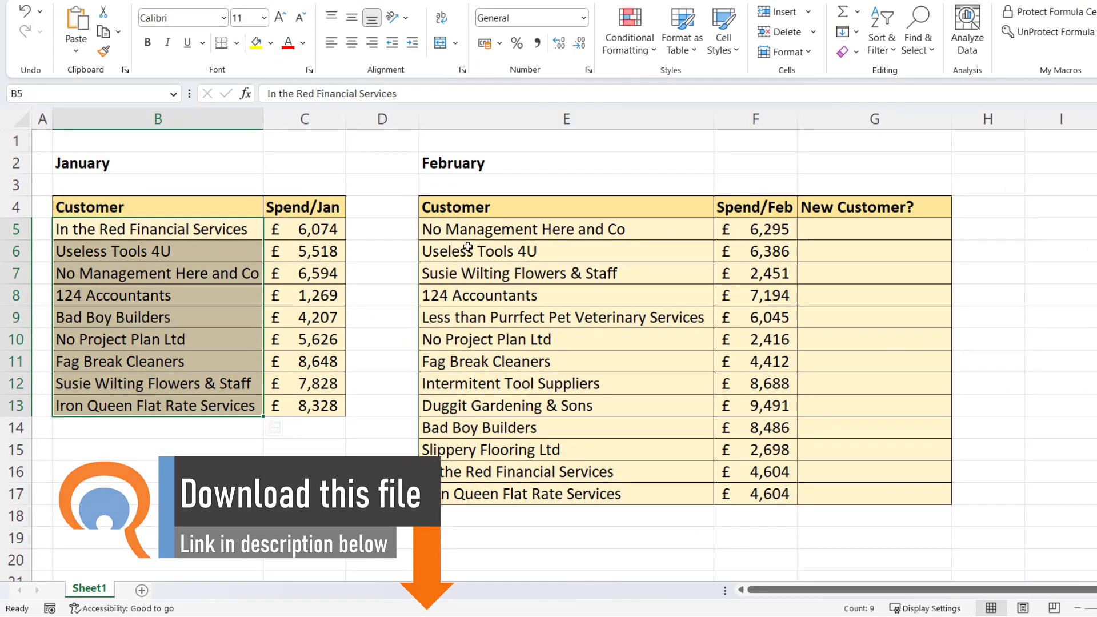
{"action": "left_click_drag", "start_coordinate": [492, 229], "coordinate": [503, 496]}
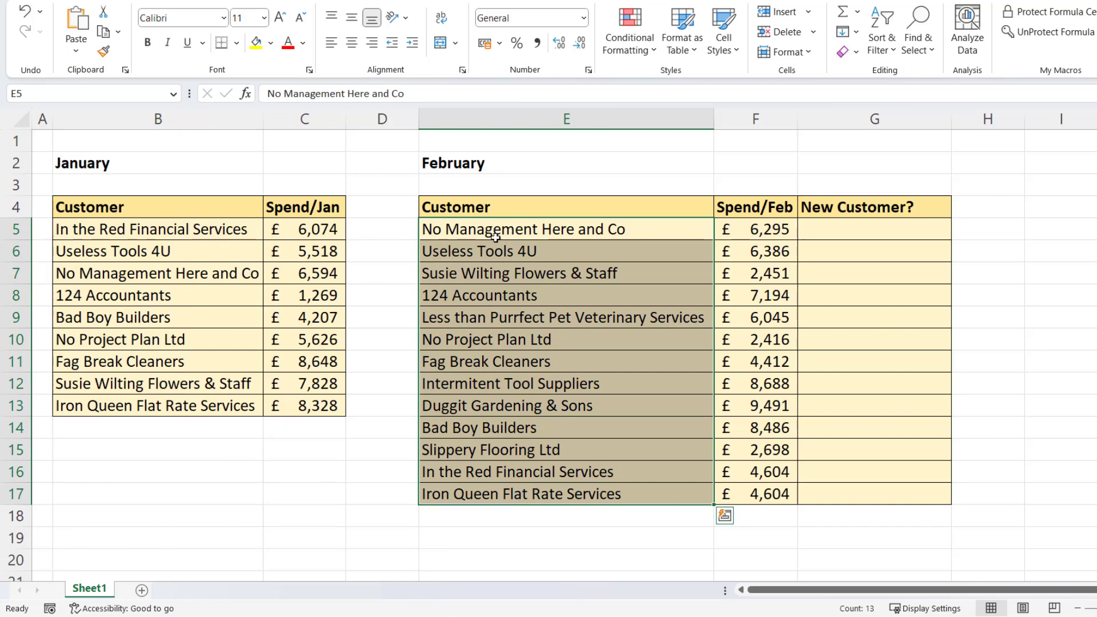
{"action": "left_click", "coordinate": [836, 230]}
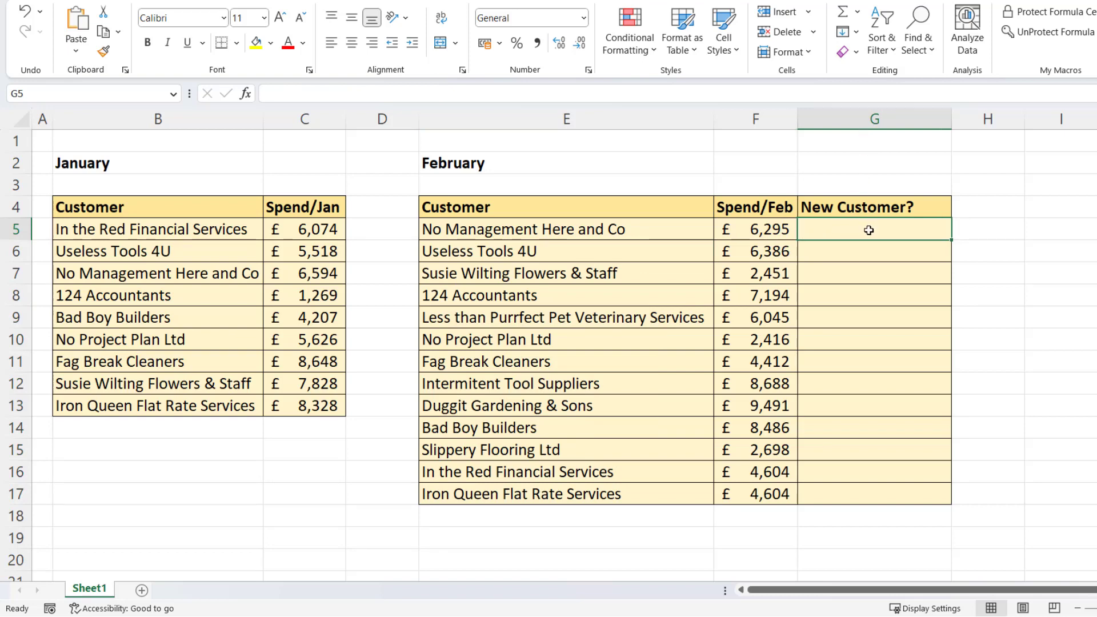
{"action": "type", "text": "=vl"}
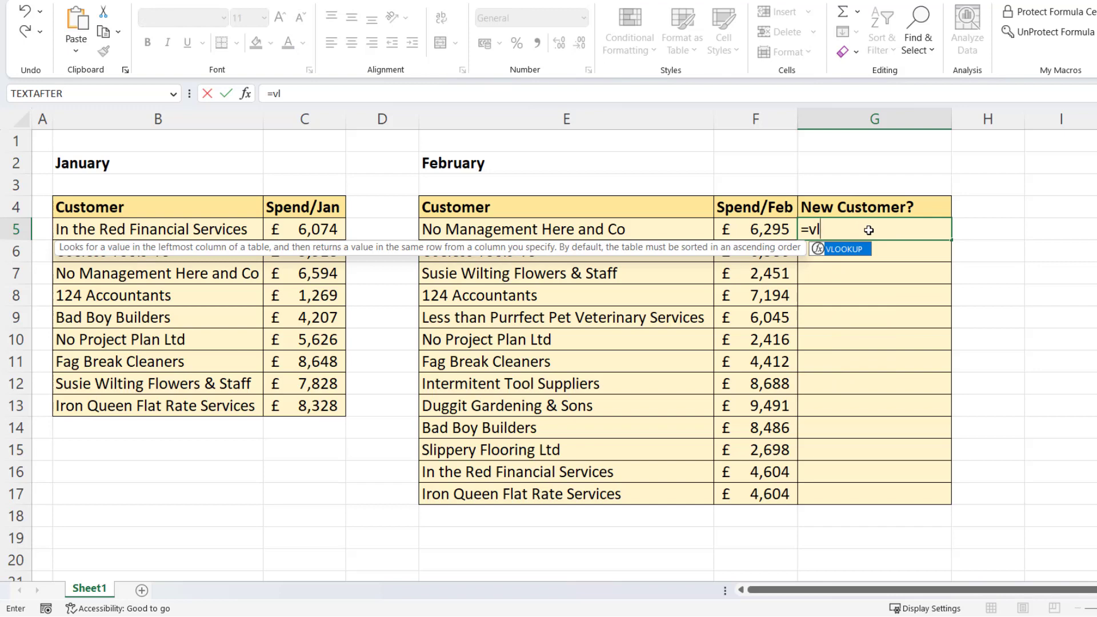
{"action": "key", "text": "Tab"}
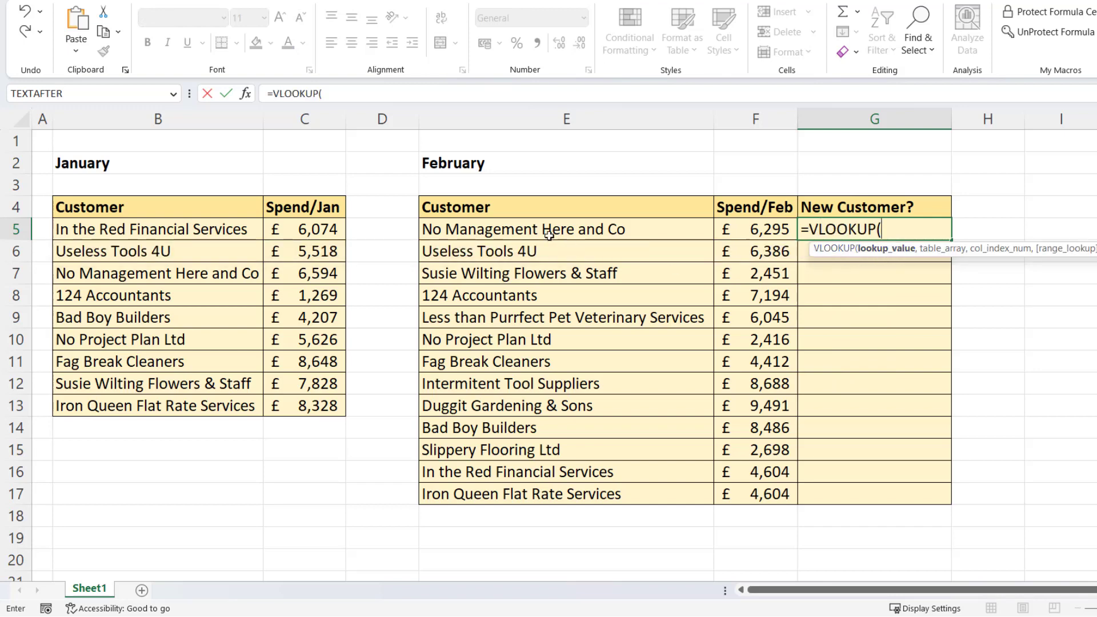
{"action": "left_click", "coordinate": [515, 229]}
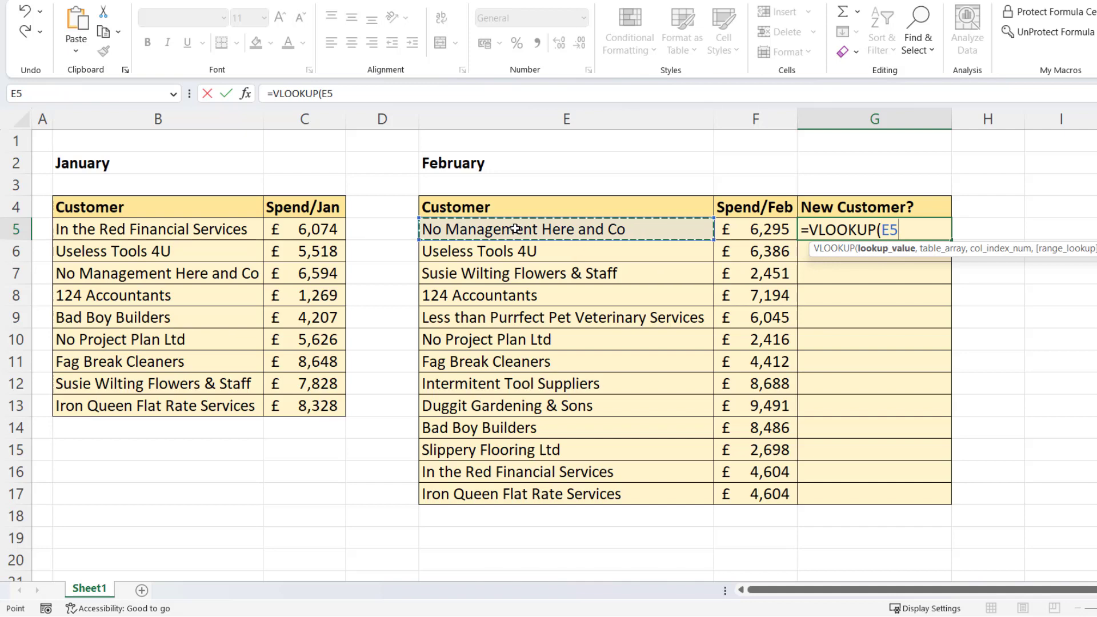
{"action": "type", "text": ","}
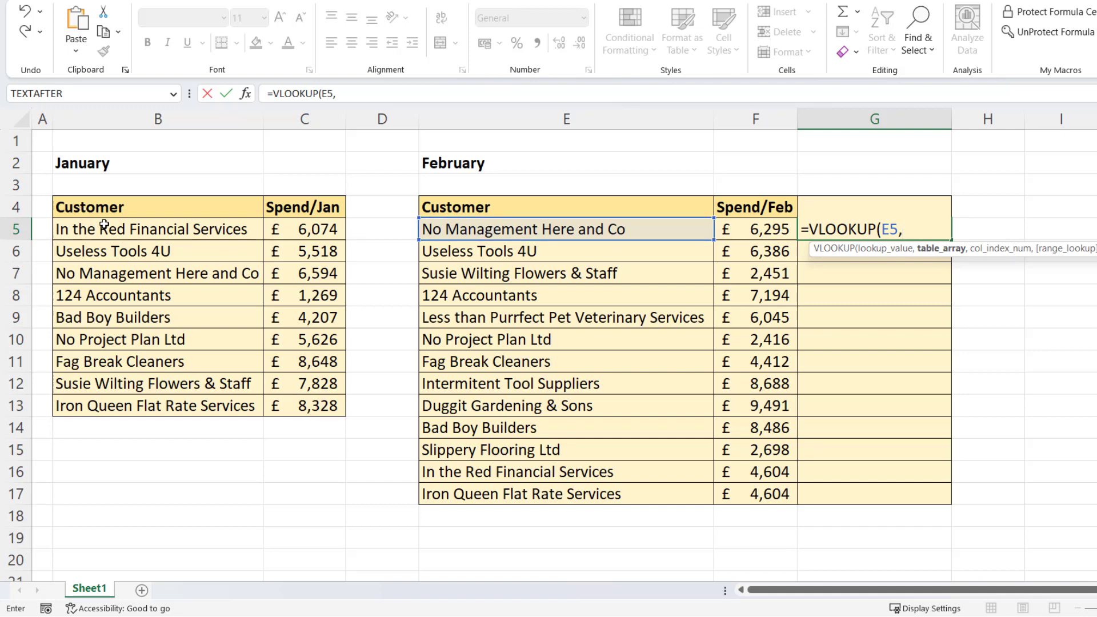
{"action": "left_click_drag", "start_coordinate": [92, 222], "coordinate": [95, 398]}
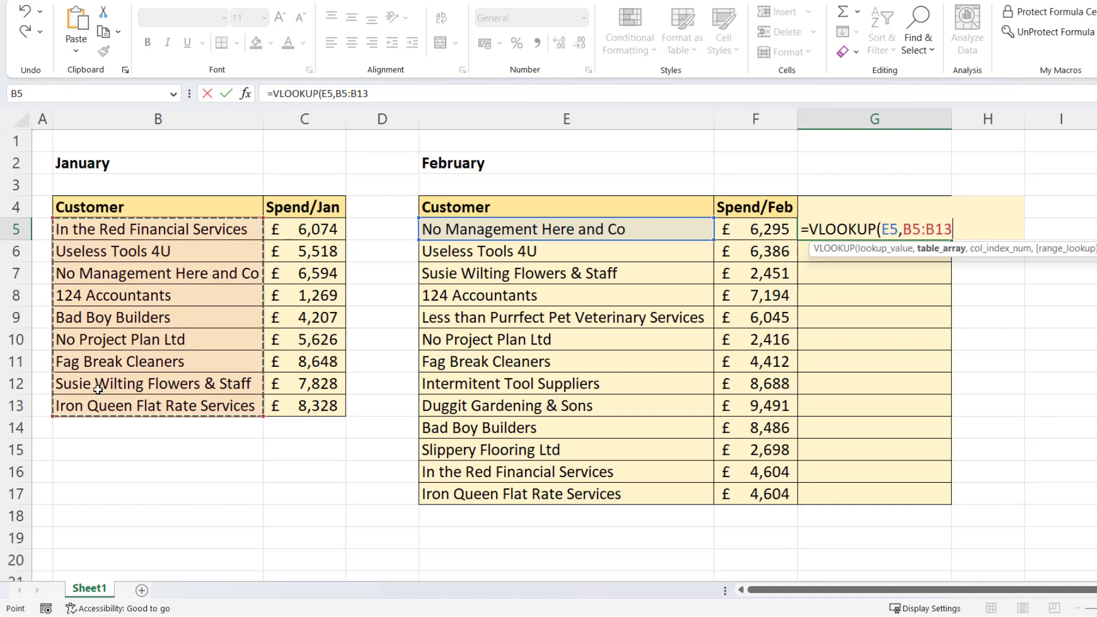
{"action": "key", "text": "F4"}
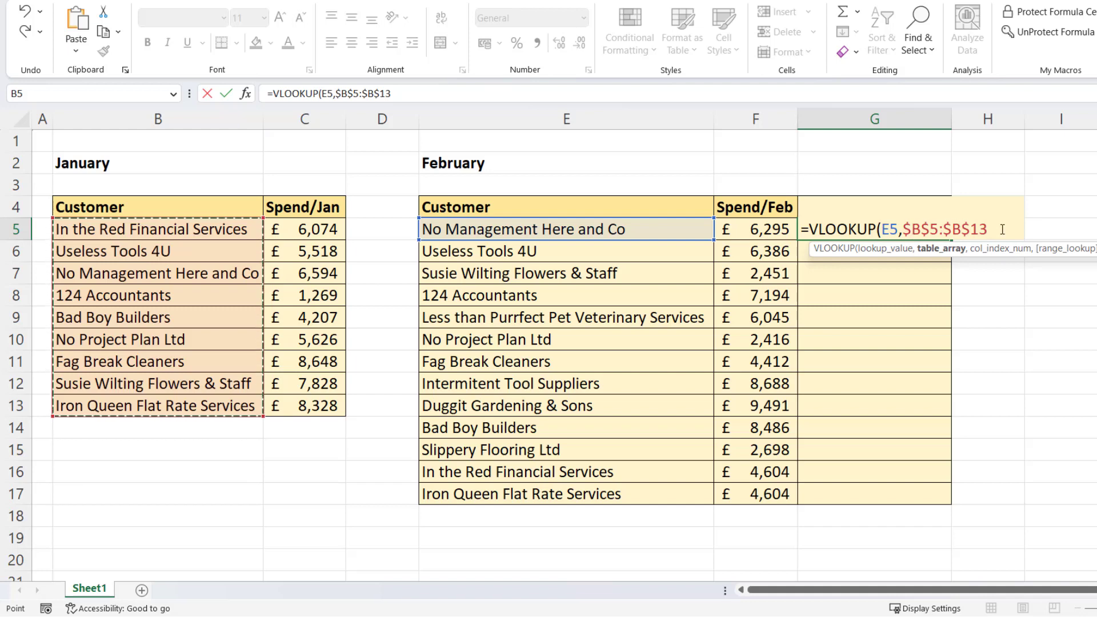
Step: Finish it as =VLOOKUP(E5,$B$5:$B$13,1,FALSE) for an exact match
{"action": "type", "text": ",1"}
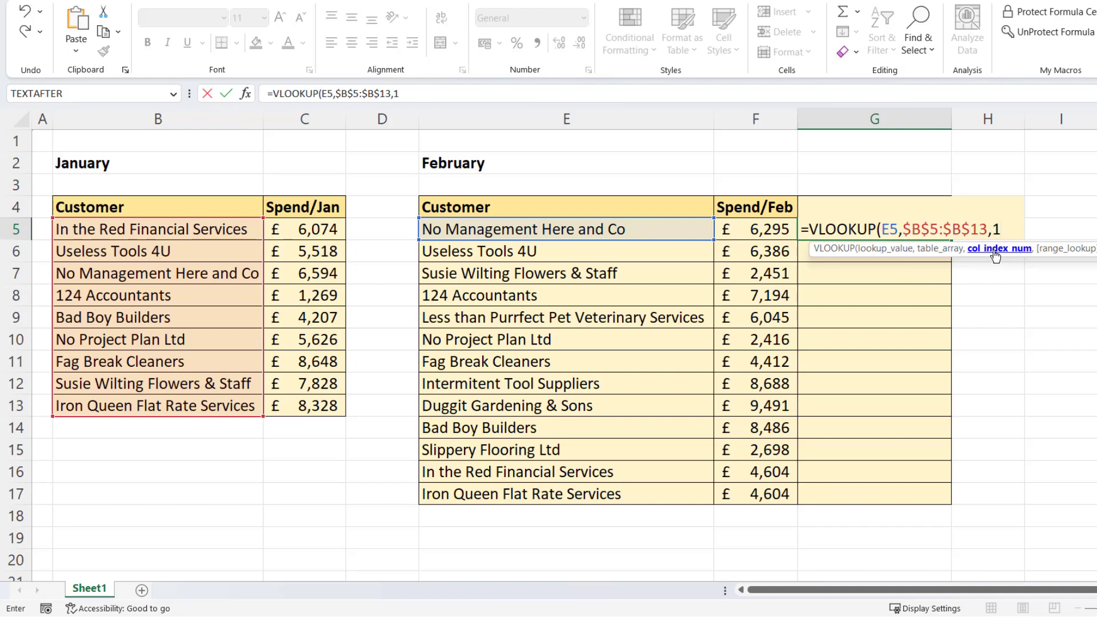
{"action": "type", "text": ","}
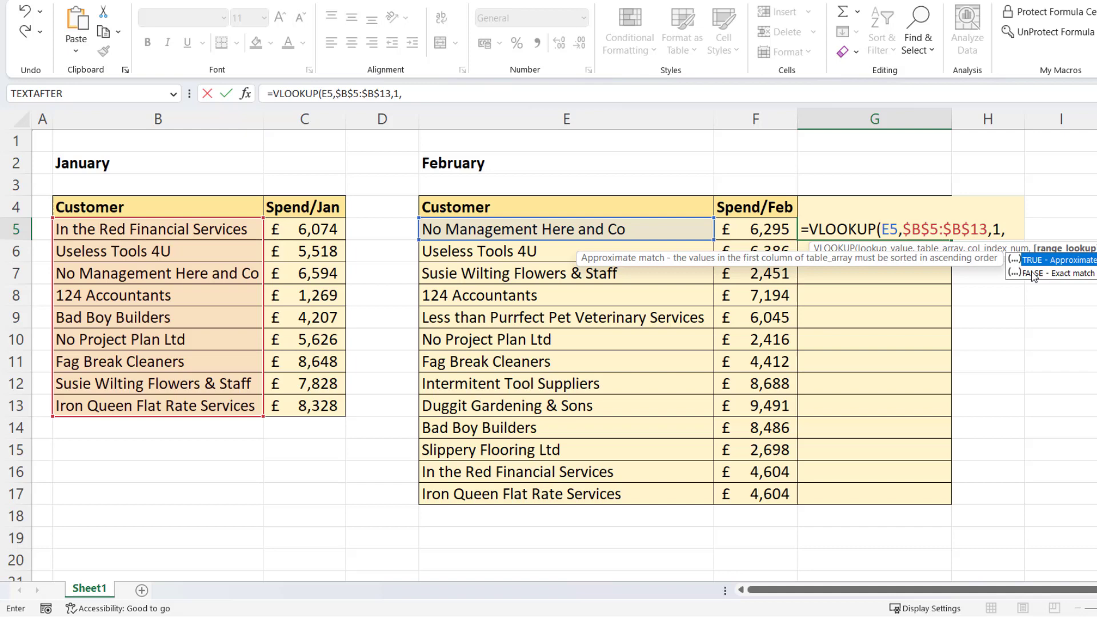
{"action": "double_click", "coordinate": [1032, 274]}
{"action": "type", "text": ")"}
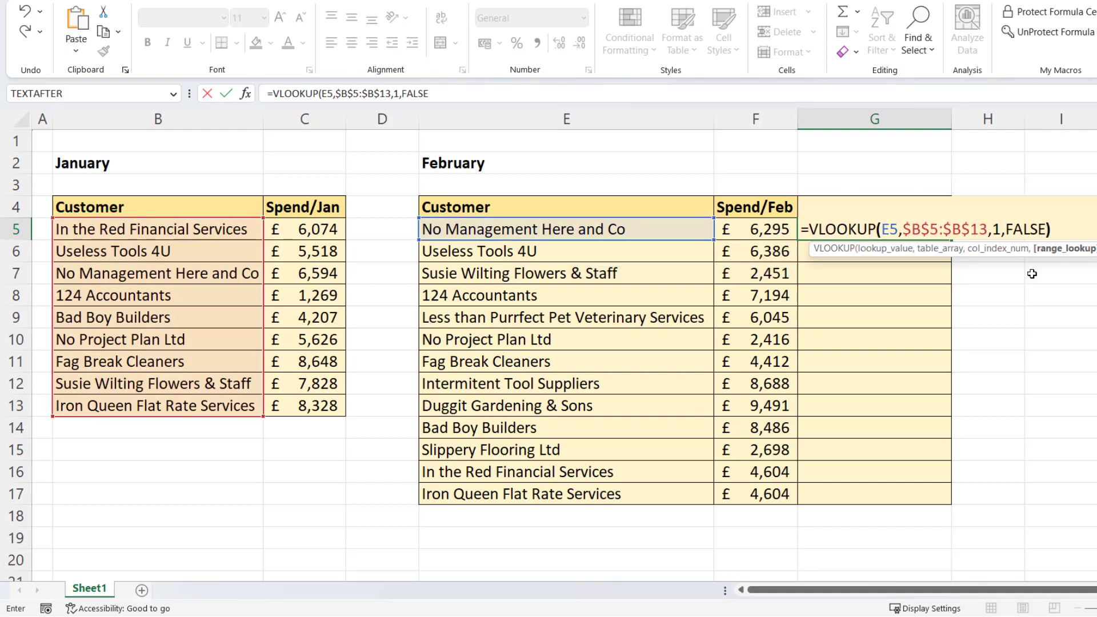
{"action": "key", "text": "Return"}
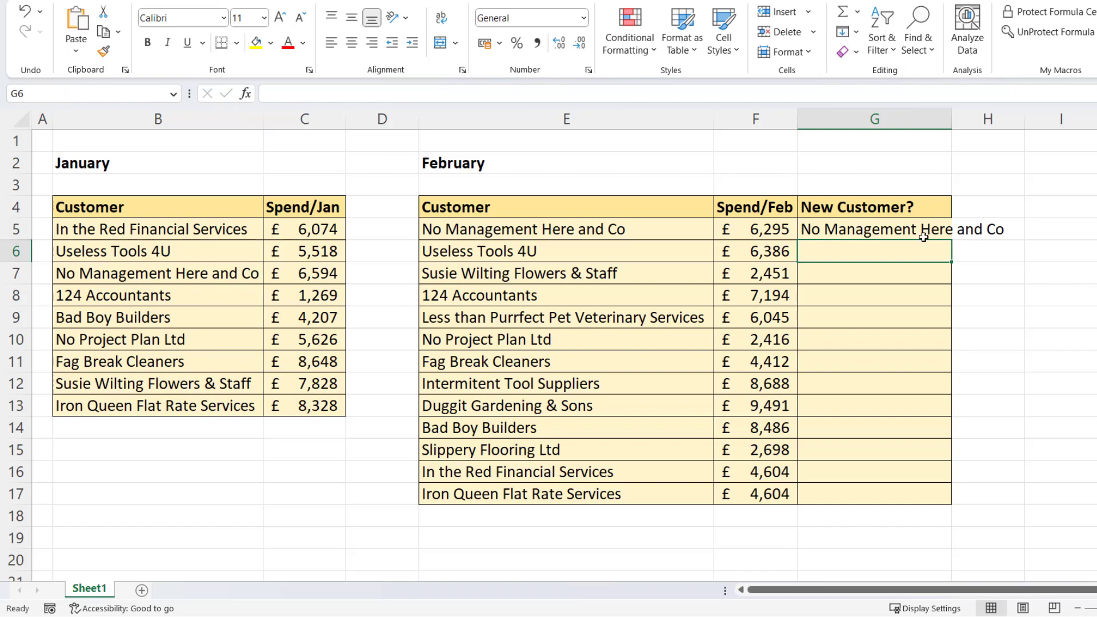
Step: Copy G5's lookup down to G17, autofit column G, and check the #N/A in G9
{"action": "left_click", "coordinate": [921, 234]}
{"action": "double_click", "coordinate": [952, 240]}
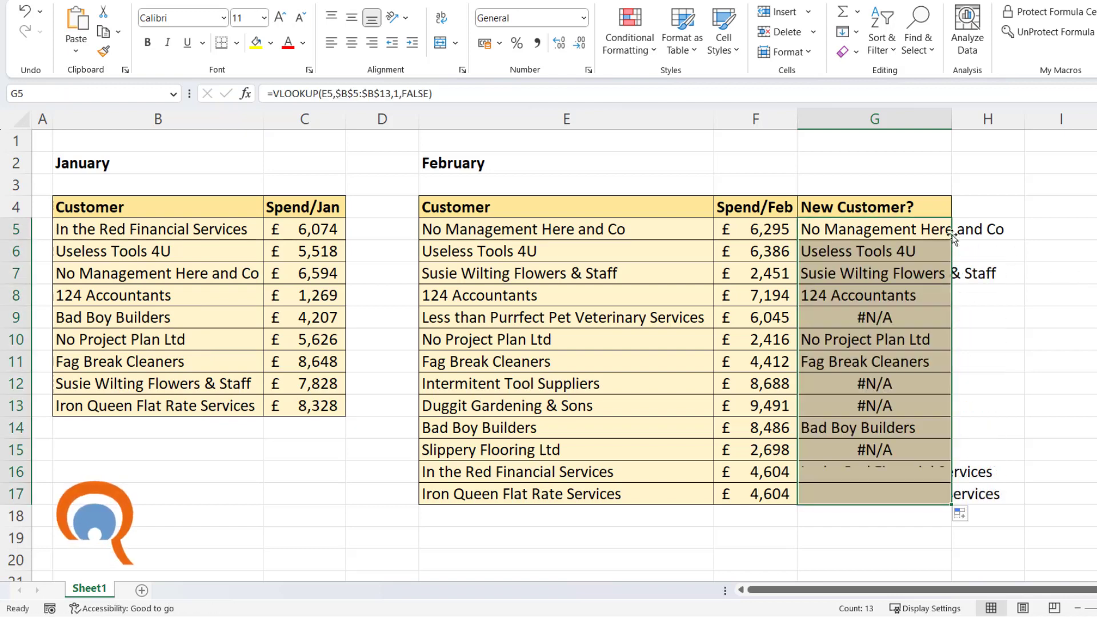
{"action": "double_click", "coordinate": [951, 119]}
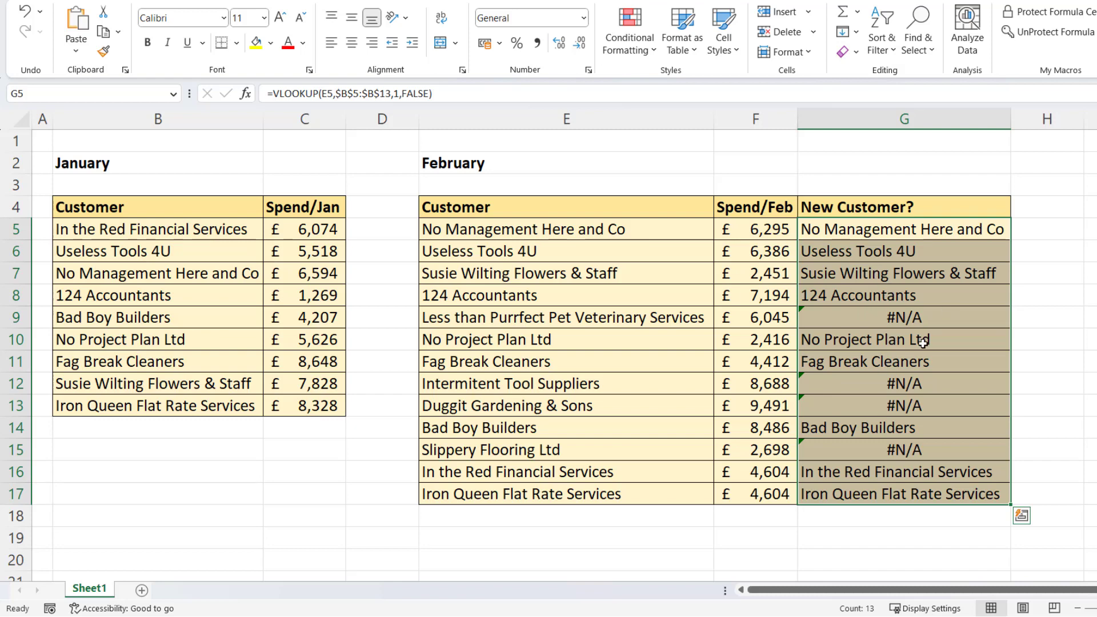
{"action": "left_click", "coordinate": [880, 324]}
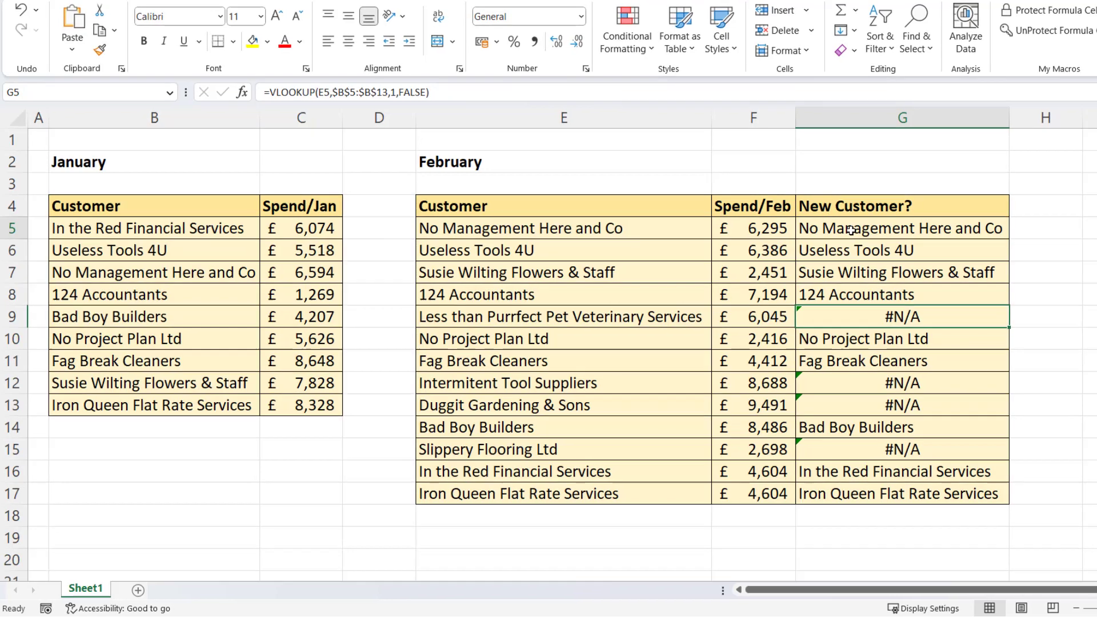
Step: Wrap G5's VLOOKUP in ISNA( ) to get TRUE/FALSE, and copy it down to G17
{"action": "double_click", "coordinate": [852, 231]}
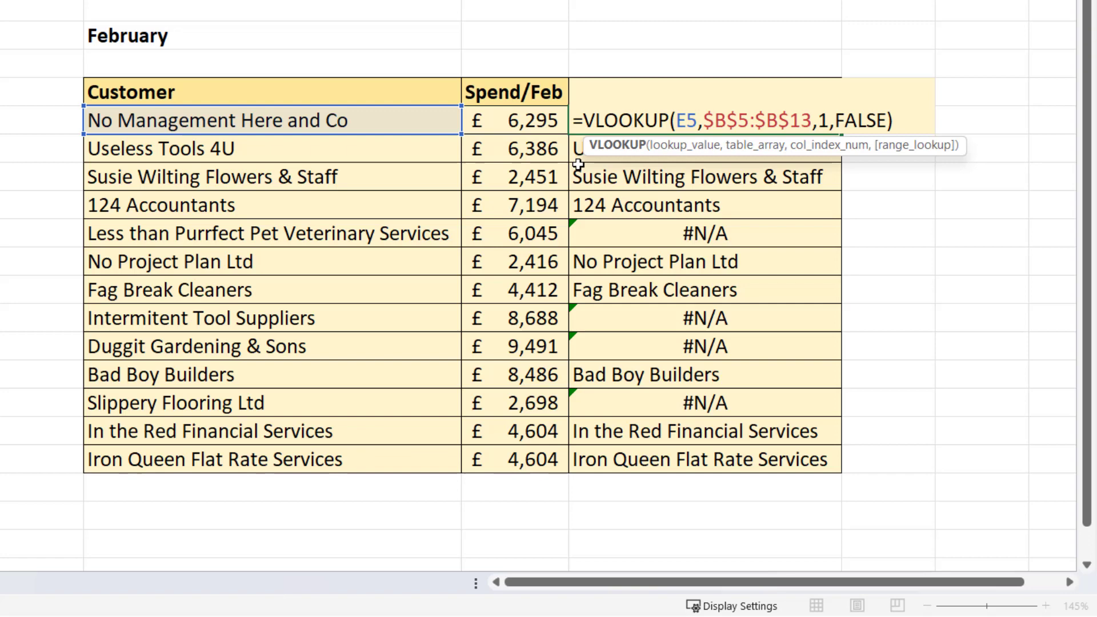
{"action": "left_click", "coordinate": [584, 121]}
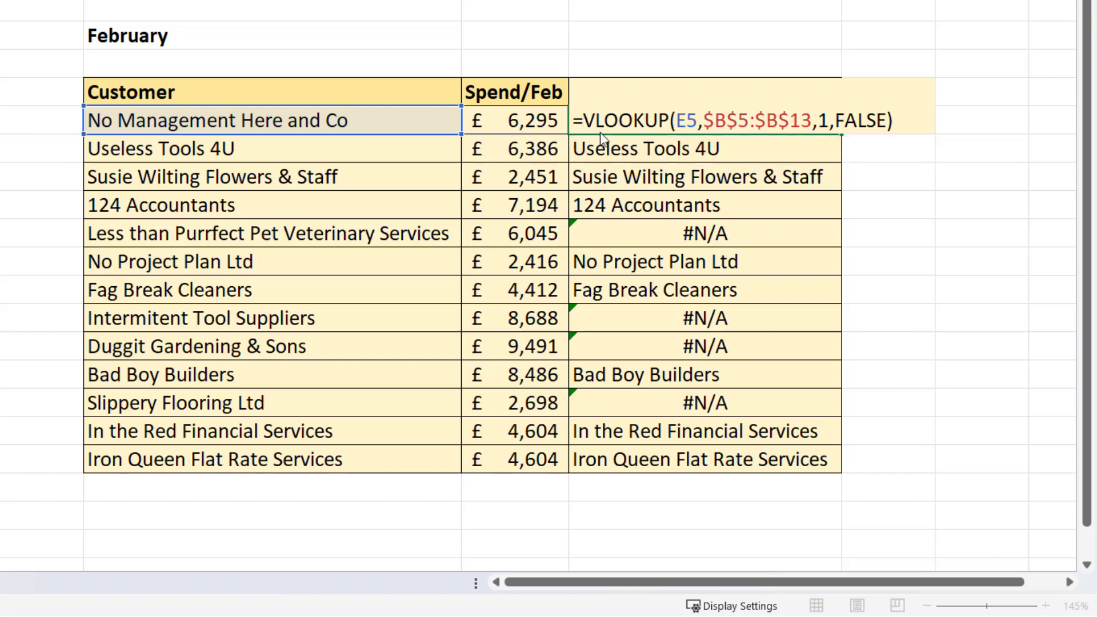
{"action": "type", "text": "ISNA"}
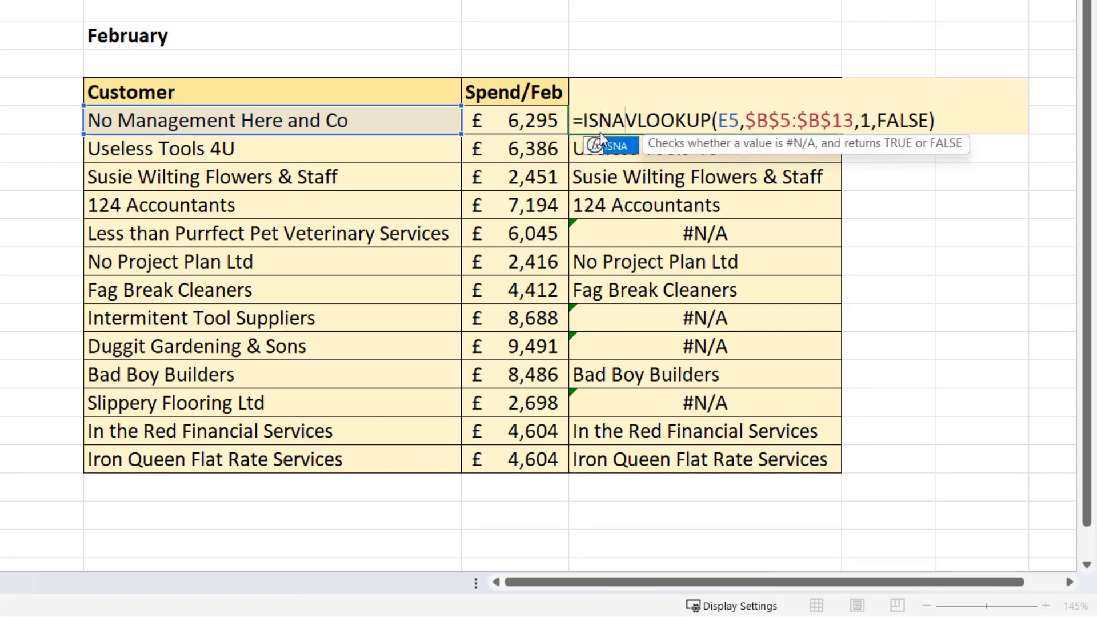
{"action": "type", "text": "("}
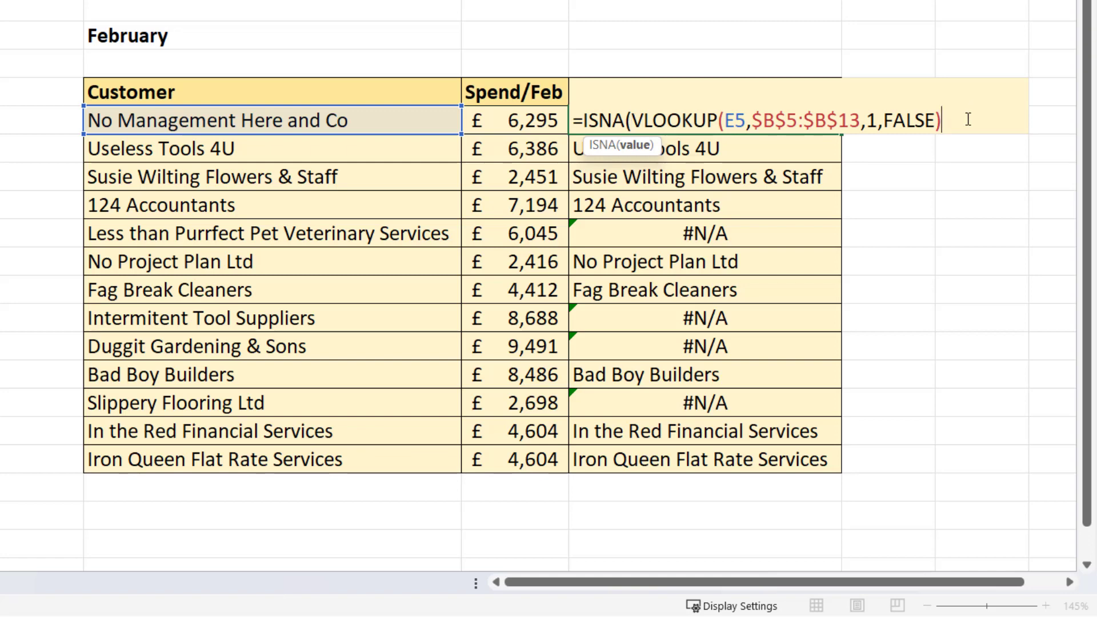
{"action": "type", "text": ")"}
{"action": "key", "text": "Return"}
{"action": "left_click", "coordinate": [817, 120]}
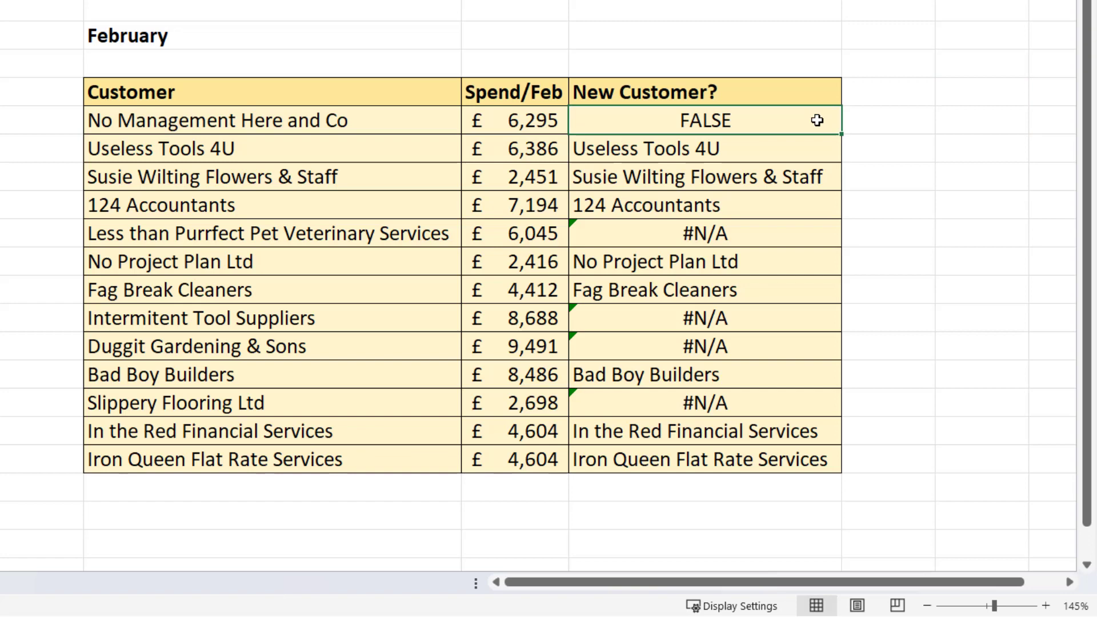
{"action": "double_click", "coordinate": [840, 135]}
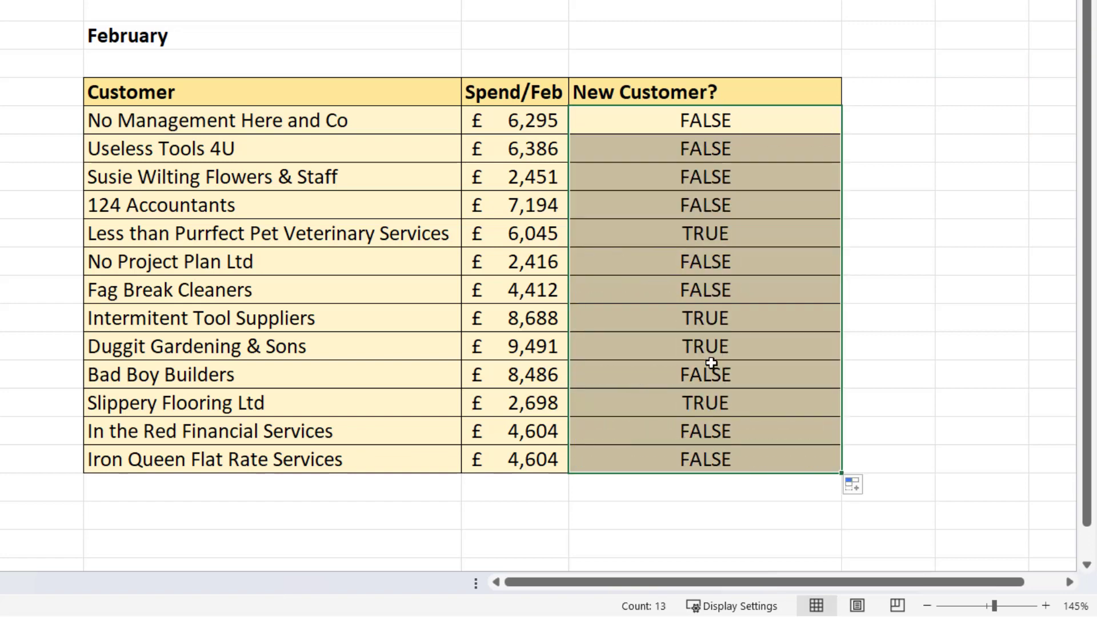
Step: Wrap G5's check in IF(...,"Yes",""), copy it down to G17, and narrow column G
{"action": "left_click", "coordinate": [718, 118]}
{"action": "double_click", "coordinate": [717, 119]}
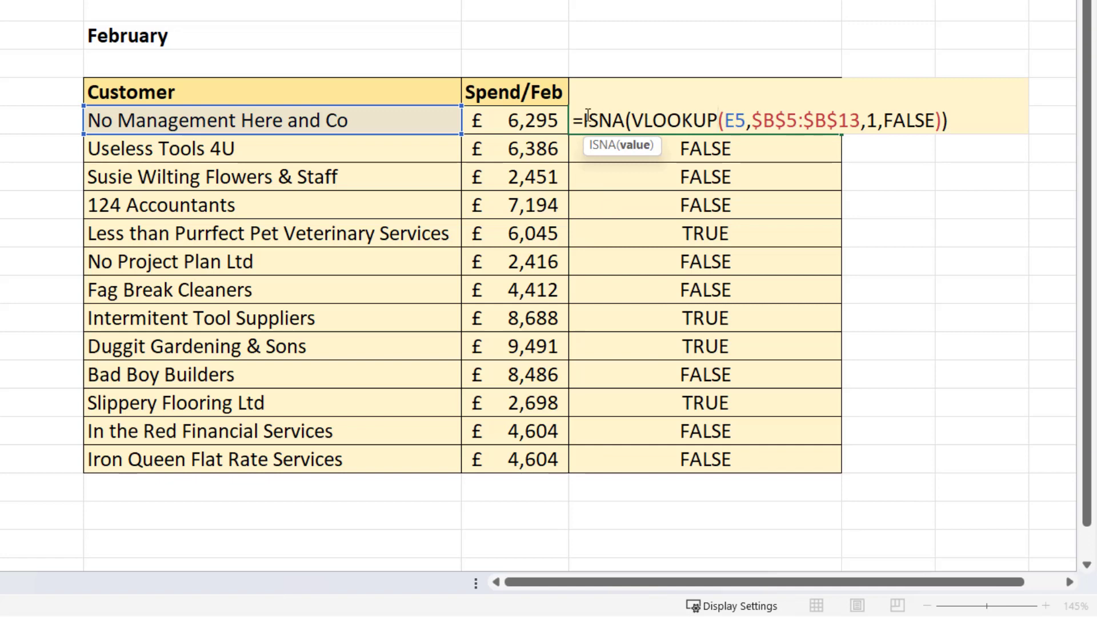
{"action": "type", "text": "IF"}
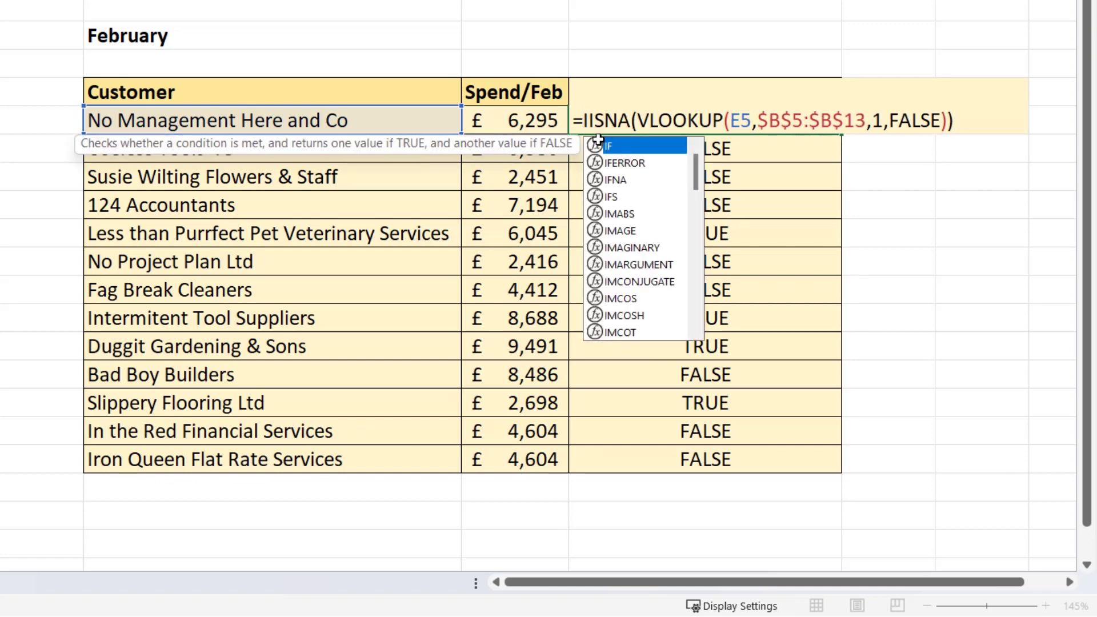
{"action": "type", "text": "("}
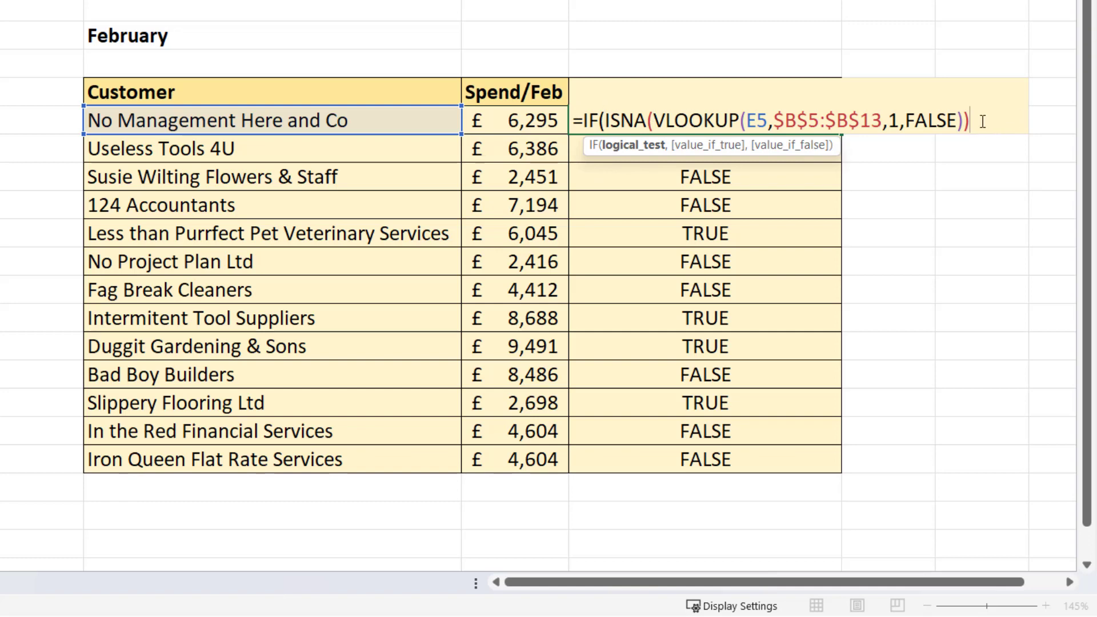
{"action": "type", "text": ",\""}
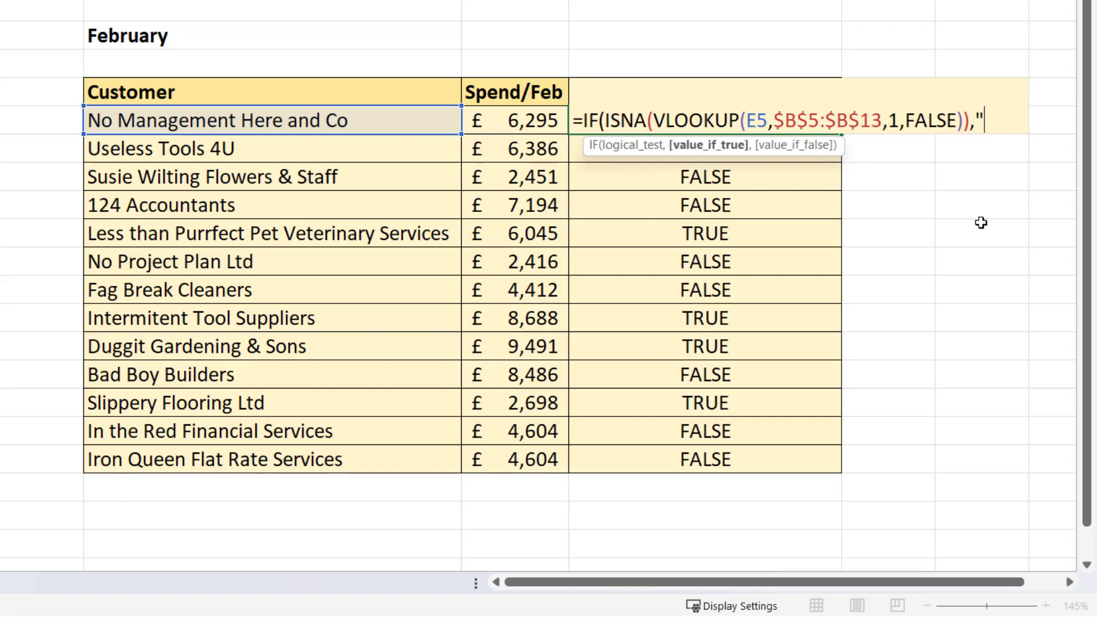
{"action": "type", "text": "Yes\","}
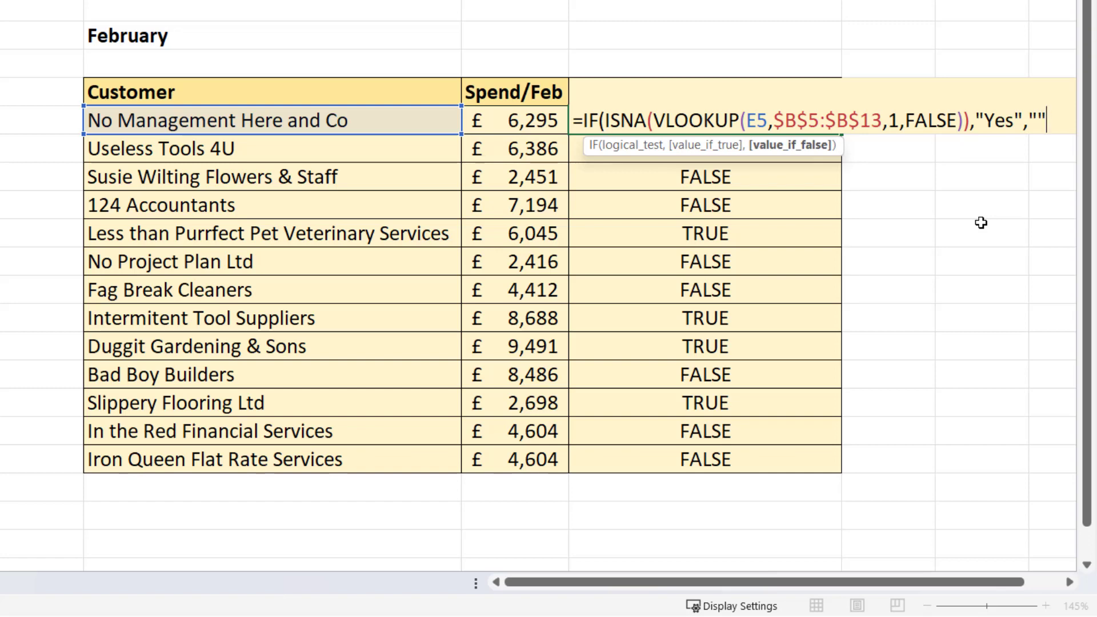
{"action": "type", "text": "\"\")"}
{"action": "key", "text": "Return"}
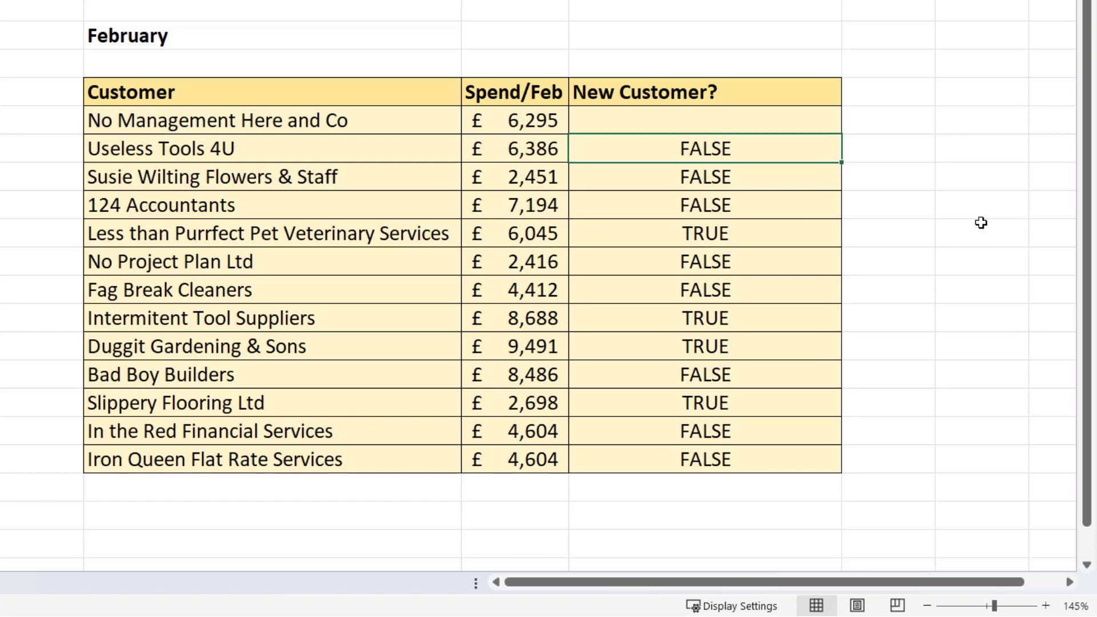
{"action": "left_click", "coordinate": [795, 123]}
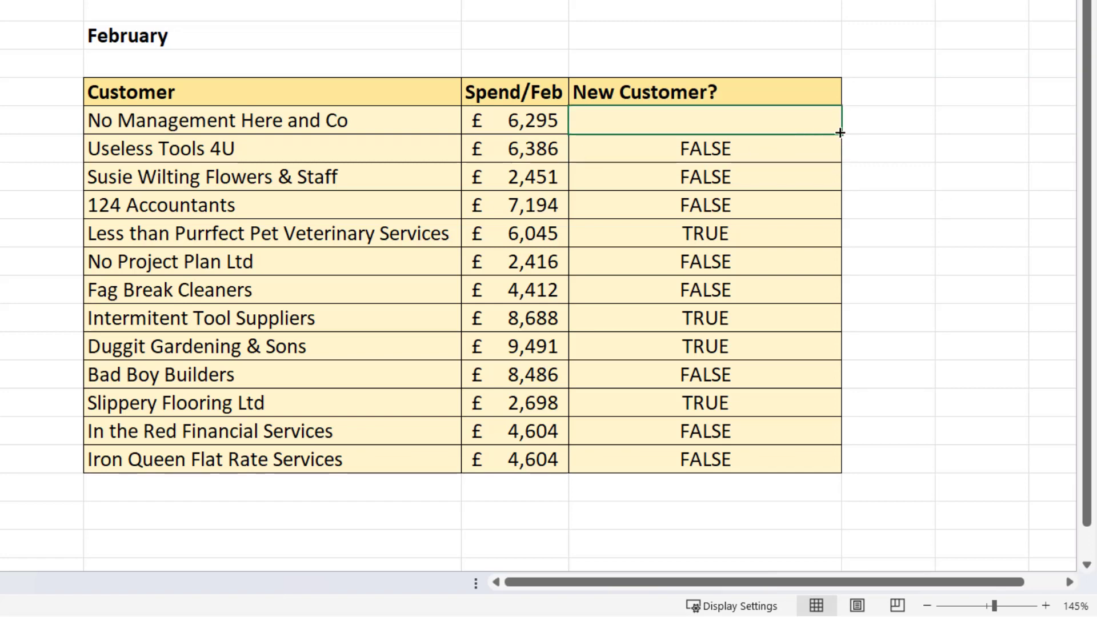
{"action": "double_click", "coordinate": [840, 133]}
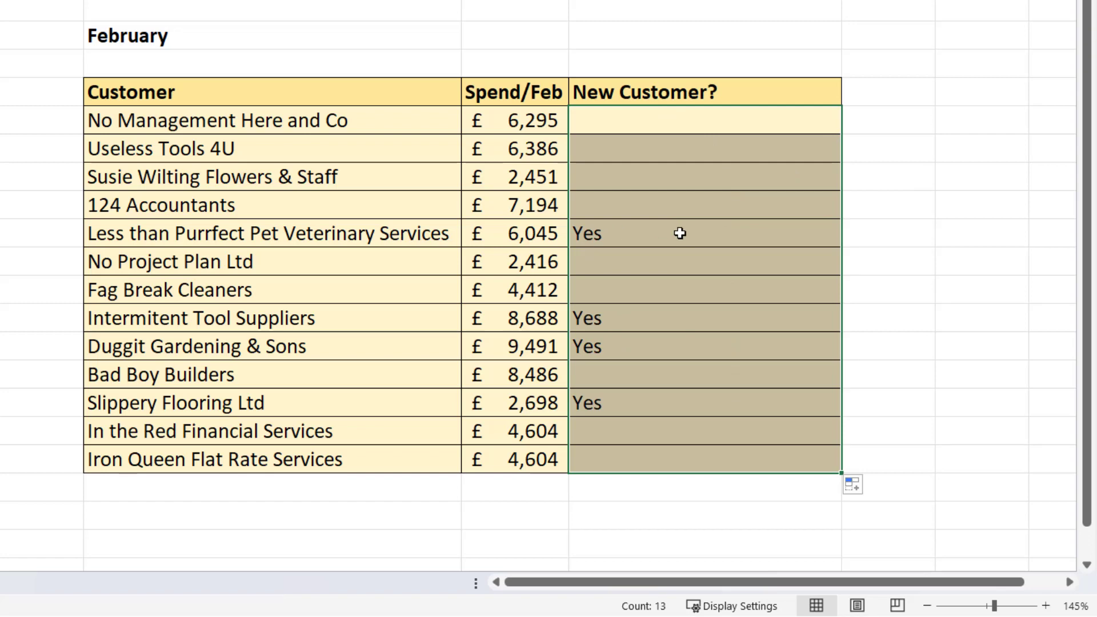
{"action": "left_click_drag", "start_coordinate": [841, 1], "coordinate": [730, 1]}
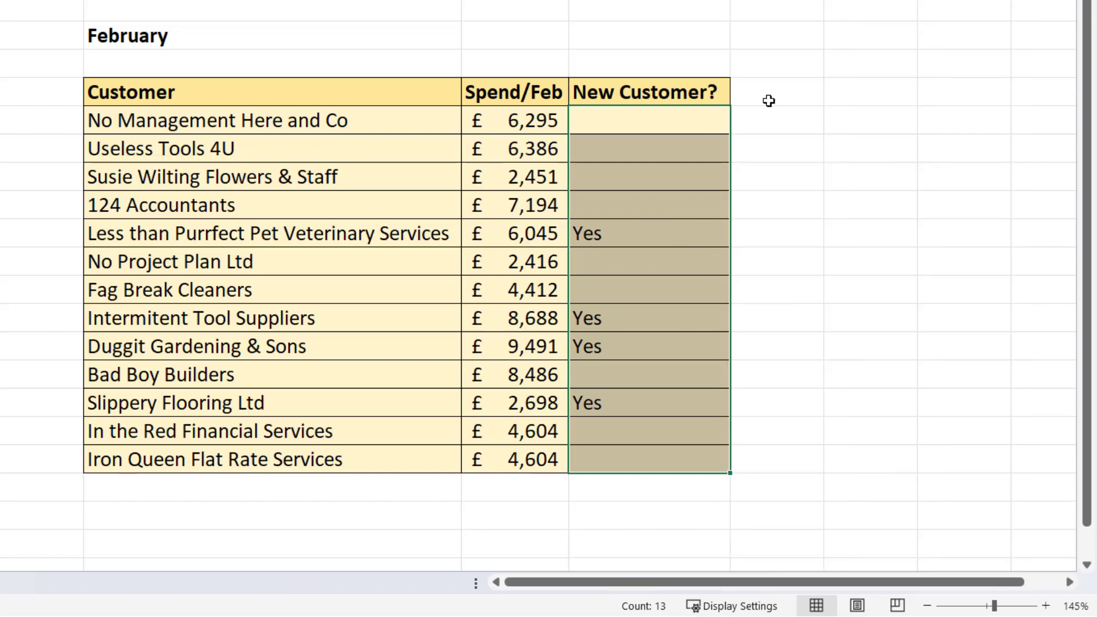
Step: Title H4 'XLOOKUP' and start H5's XLOOKUP of E5 within the absolute range $B$5:$B$13
{"action": "left_click", "coordinate": [768, 101]}
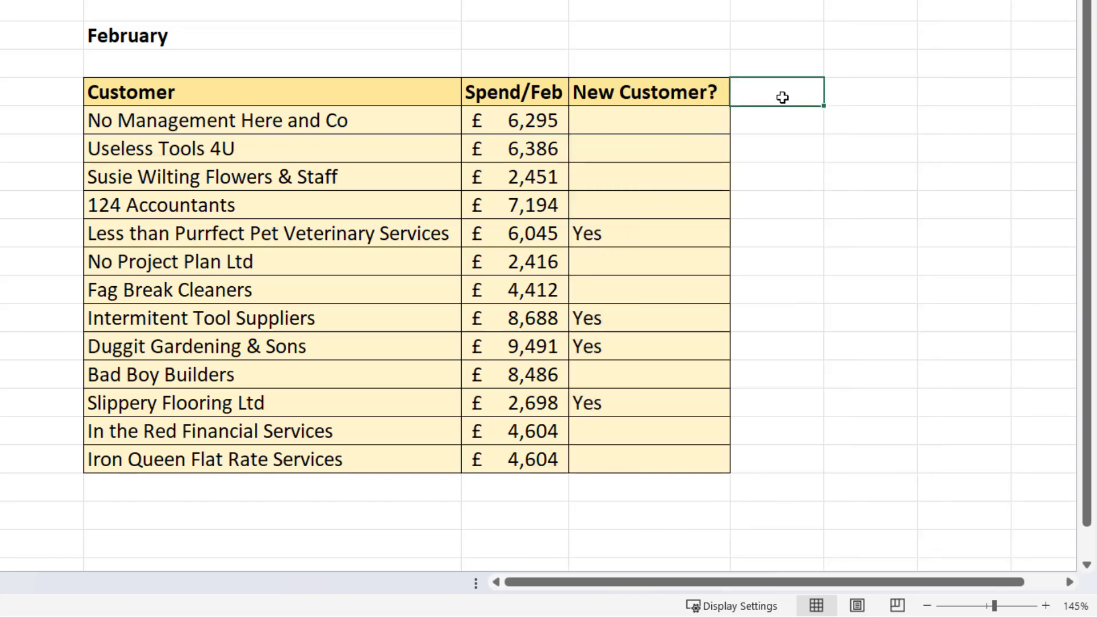
{"action": "type", "text": "XLOO"}
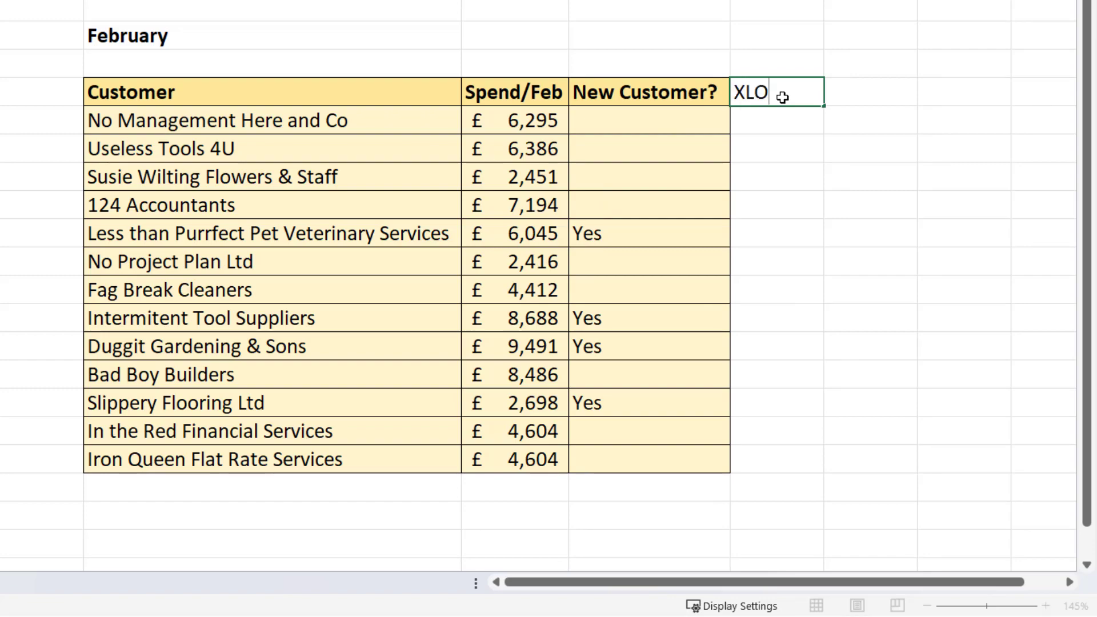
{"action": "type", "text": "KUP"}
{"action": "key", "text": "Return"}
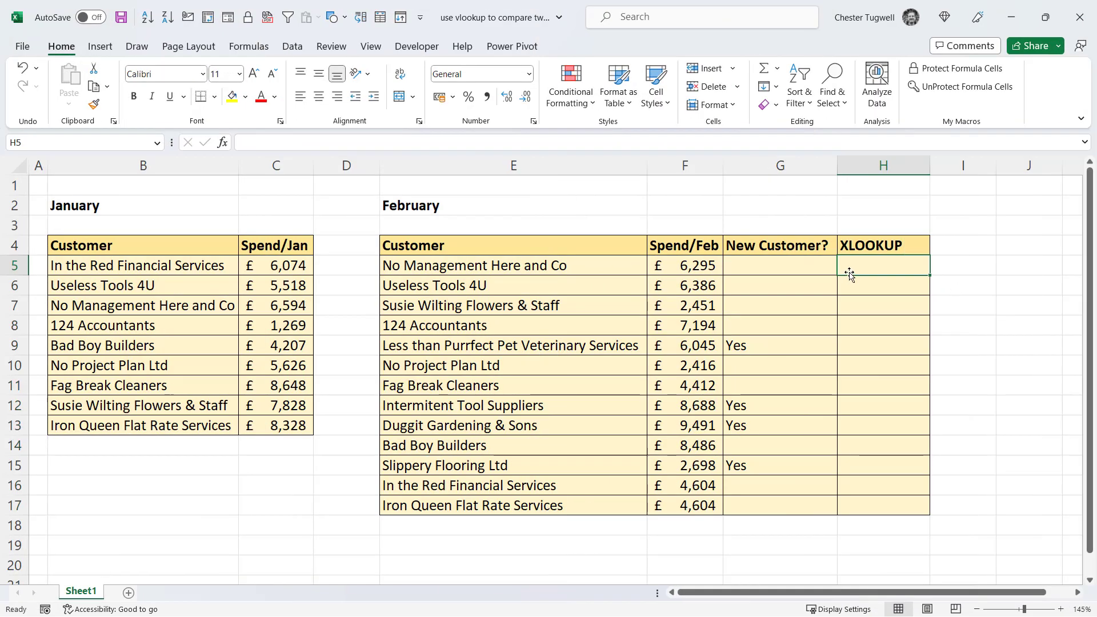
{"action": "type", "text": "=XLOOKUP("}
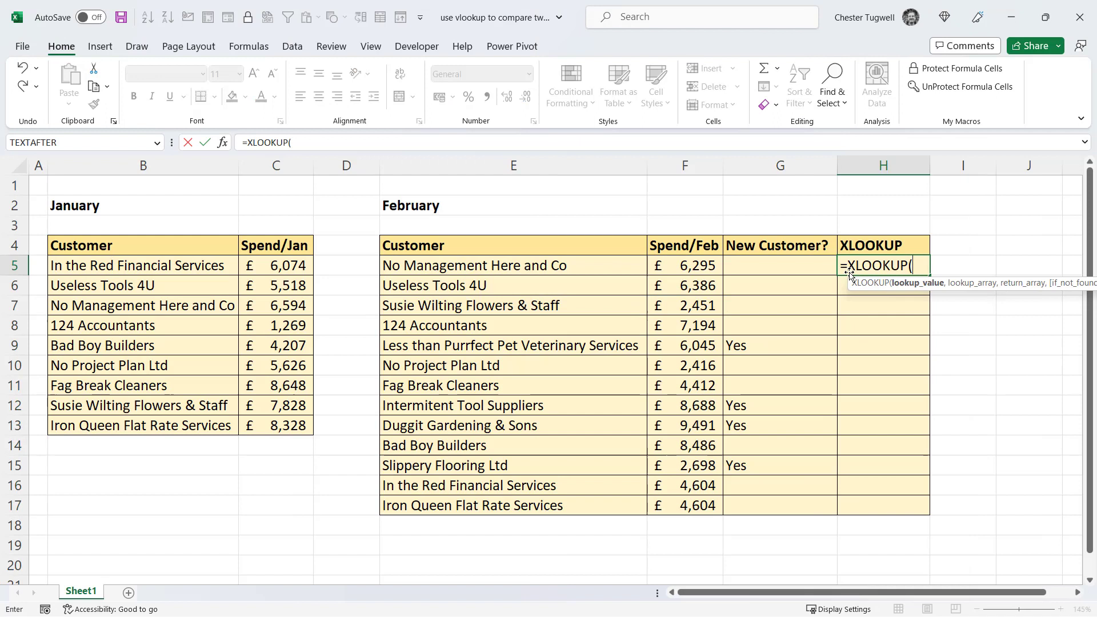
{"action": "left_click", "coordinate": [451, 265]}
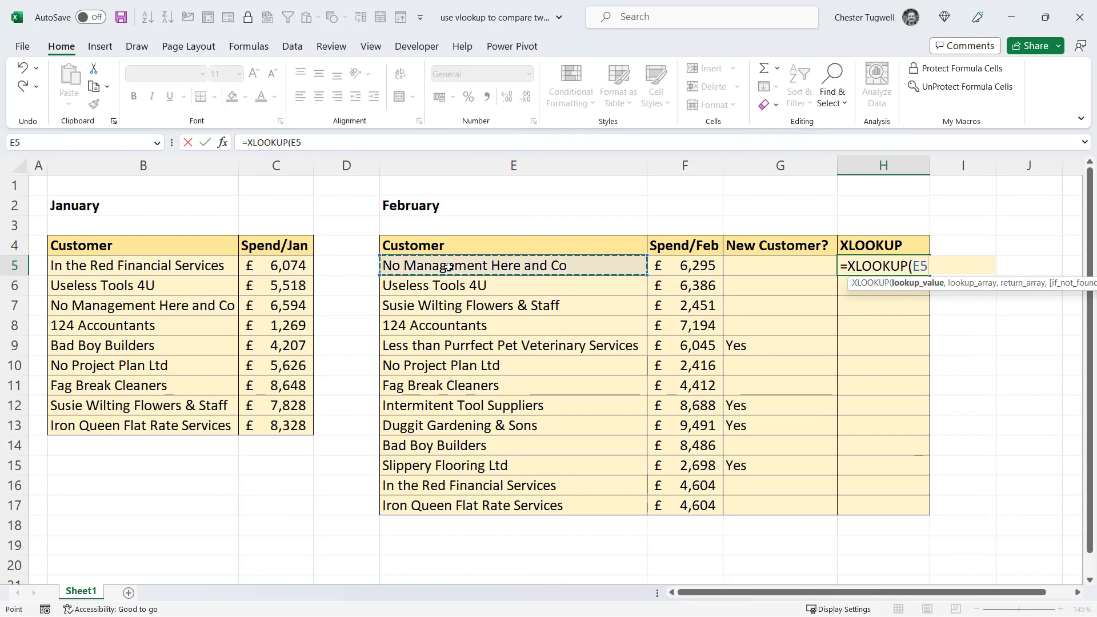
{"action": "type", "text": ","}
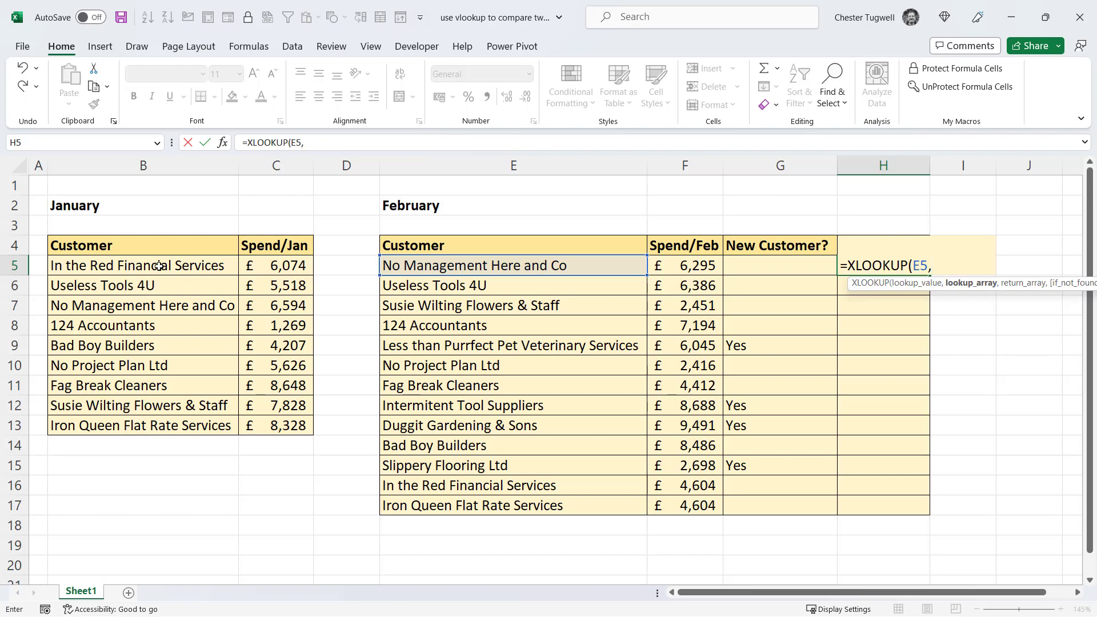
{"action": "left_click_drag", "start_coordinate": [160, 265], "coordinate": [154, 421]}
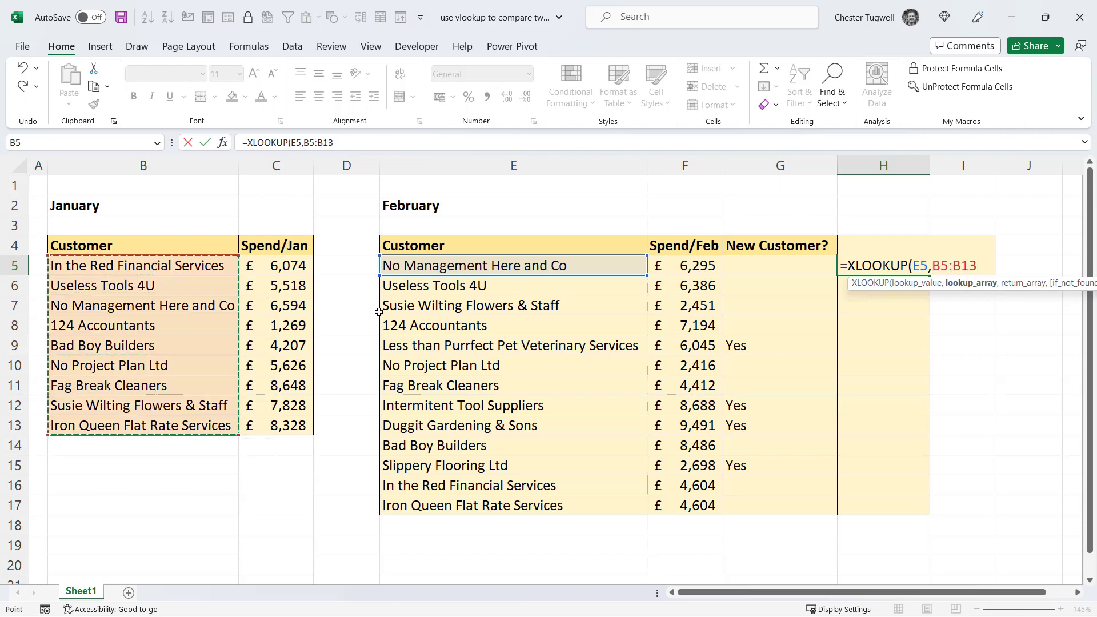
{"action": "key", "text": "F4"}
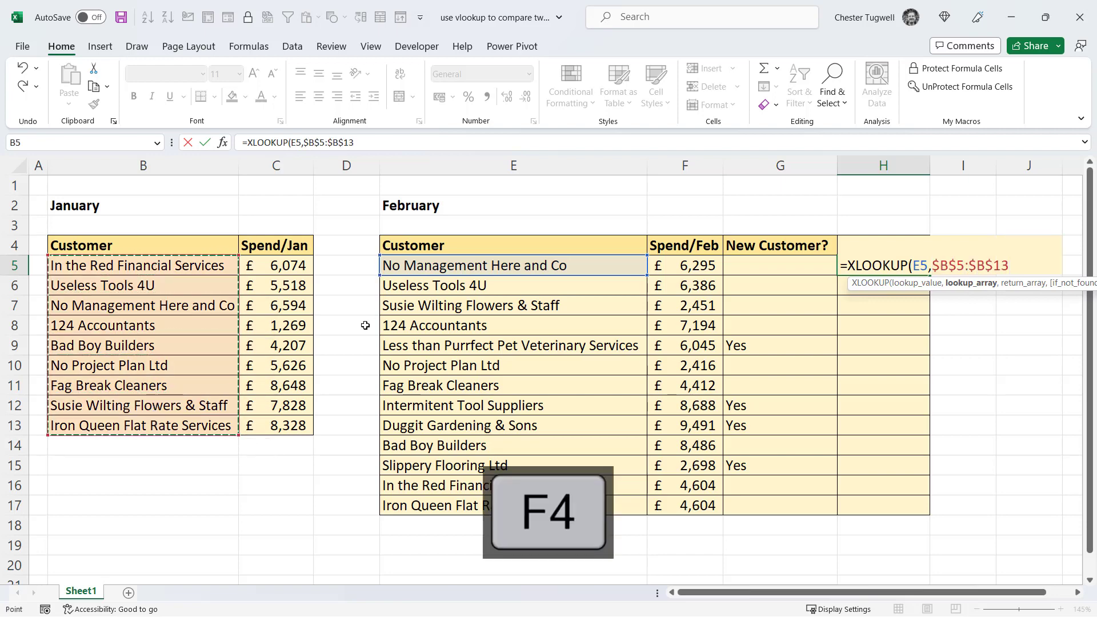
Step: Add the absolute return range $B$5:$B$13 and copy the XLOOKUP down to H17
{"action": "type", "text": ","}
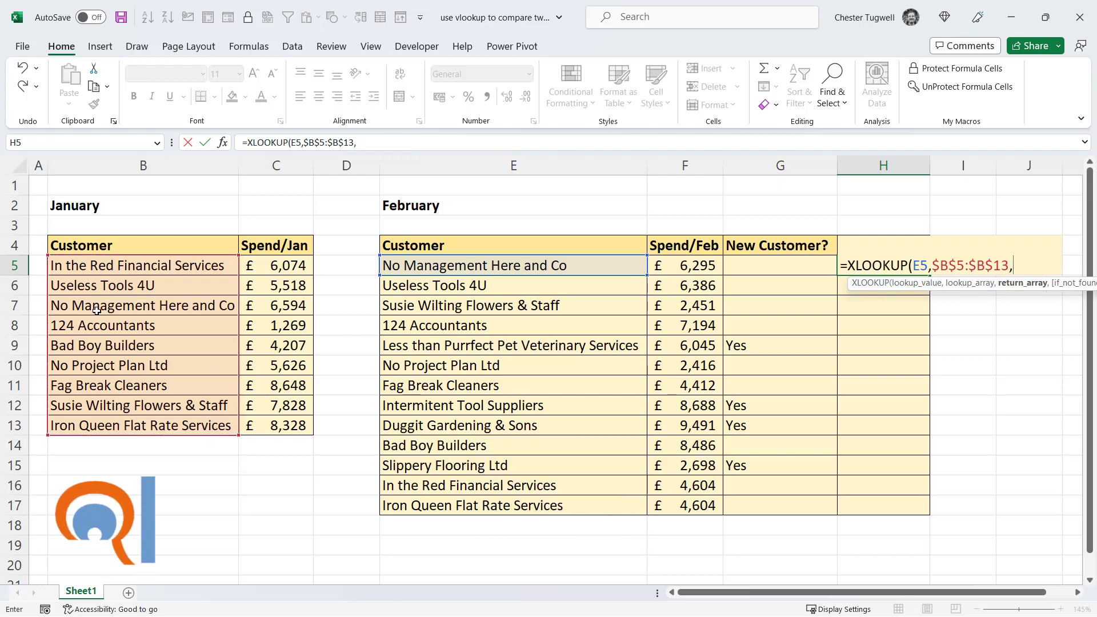
{"action": "left_click_drag", "start_coordinate": [143, 266], "coordinate": [118, 417]}
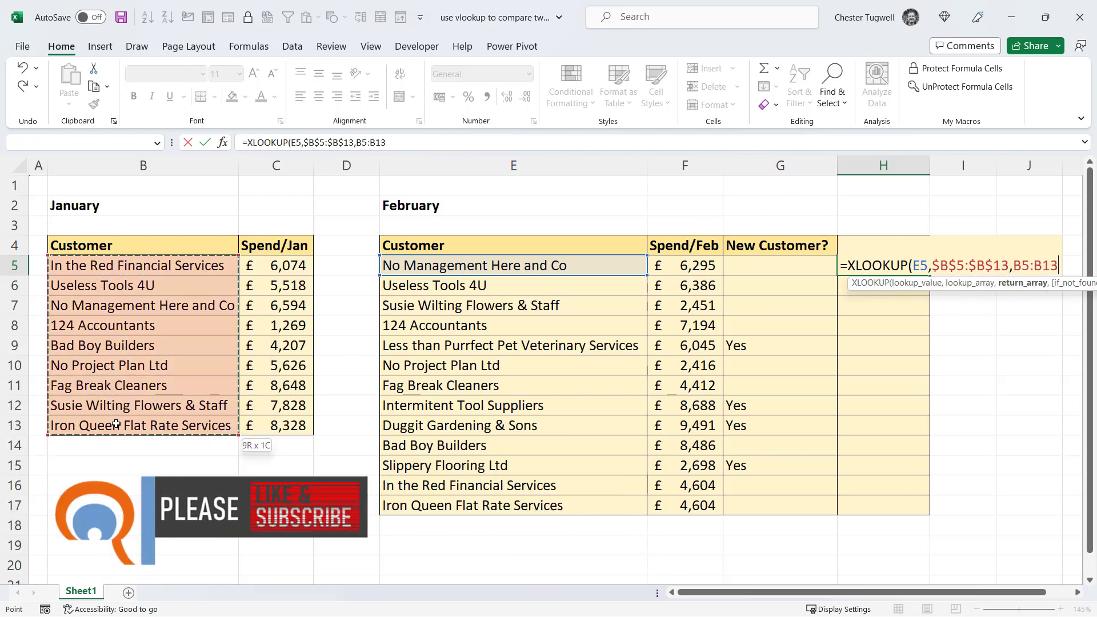
{"action": "key", "text": "F4"}
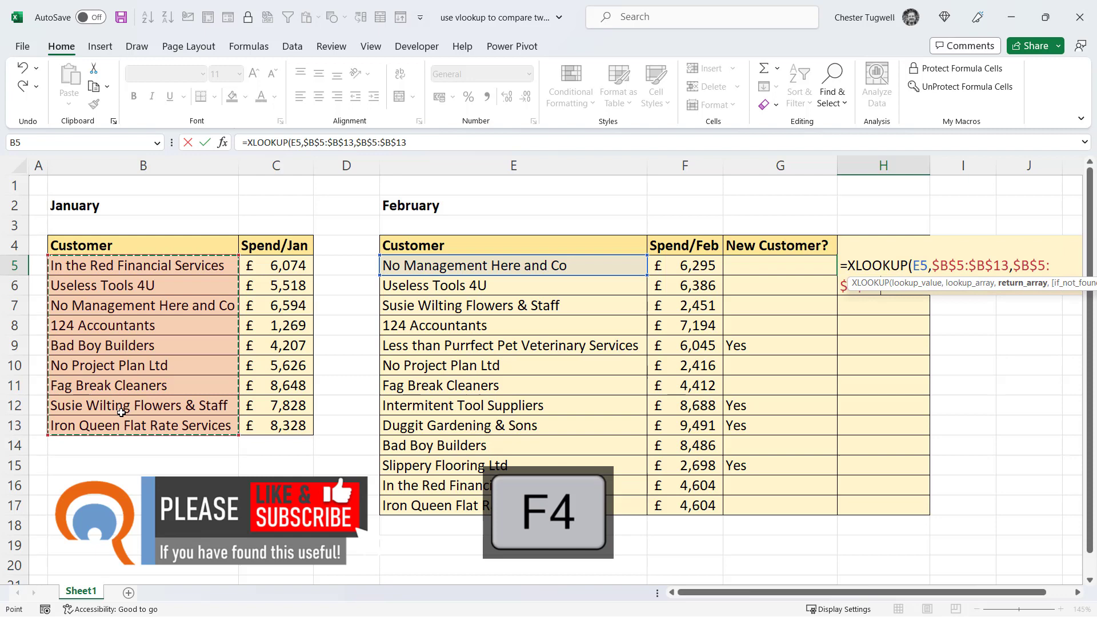
{"action": "key", "text": "Return"}
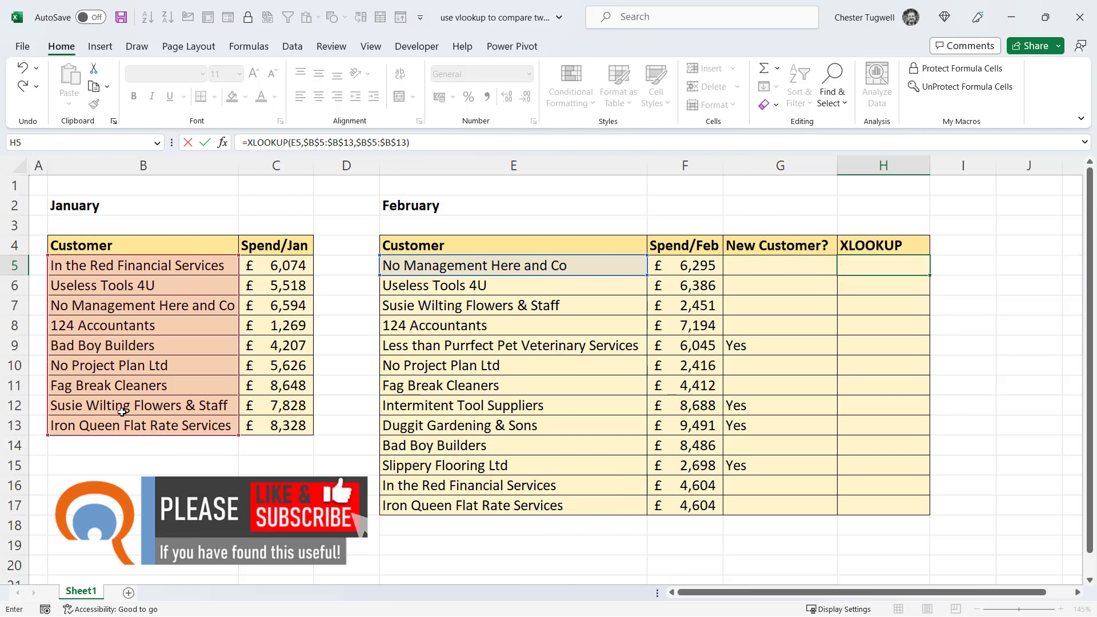
{"action": "left_click", "coordinate": [890, 265]}
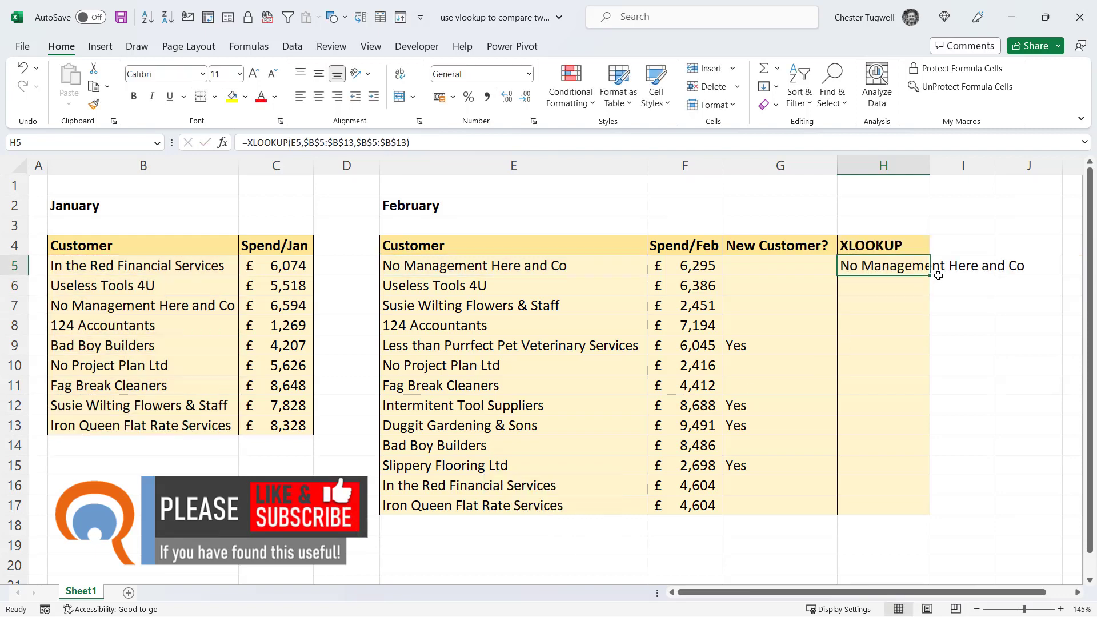
{"action": "double_click", "coordinate": [929, 276]}
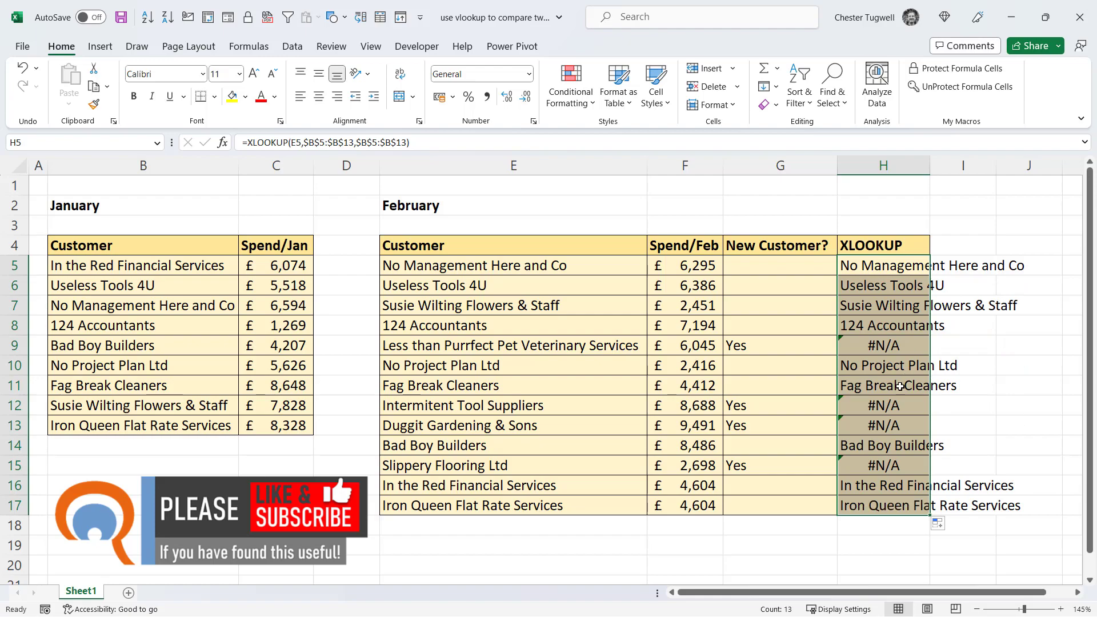
Step: Wrap H5's XLOOKUP in ISNA( ) and copy it down the column
{"action": "double_click", "coordinate": [868, 268]}
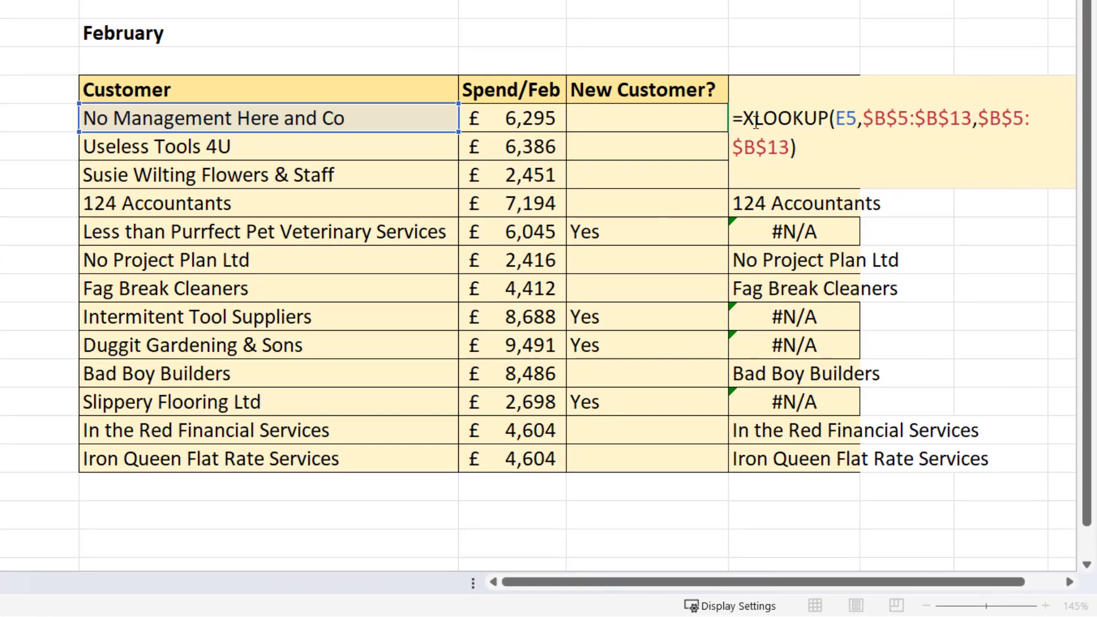
{"action": "type", "text": "ISNA("}
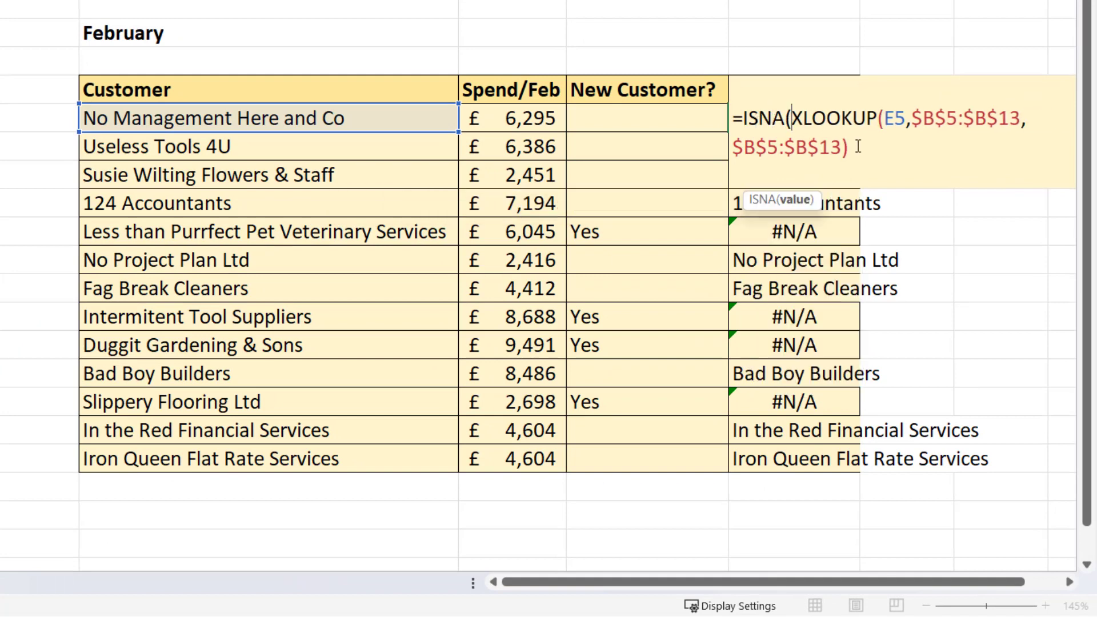
{"action": "key", "text": "ctrl+Return"}
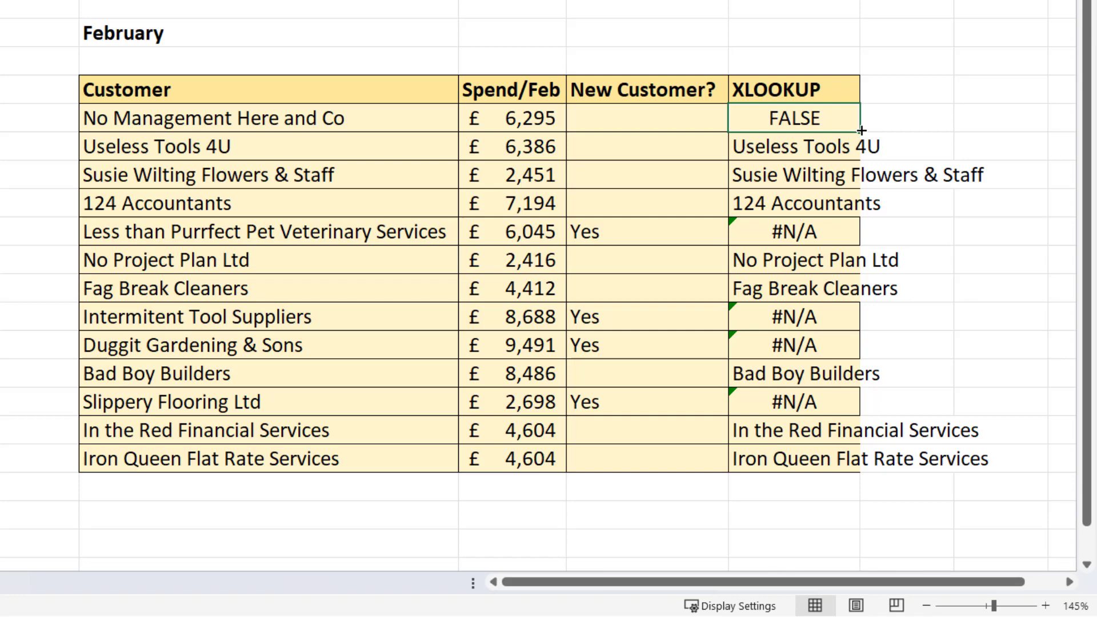
{"action": "double_click", "coordinate": [863, 128]}
Step: Wrap H5's ISNA check in IF(...,"Yes","") so new customers show Yes
{"action": "double_click", "coordinate": [838, 117]}
{"action": "left_click", "coordinate": [744, 118]}
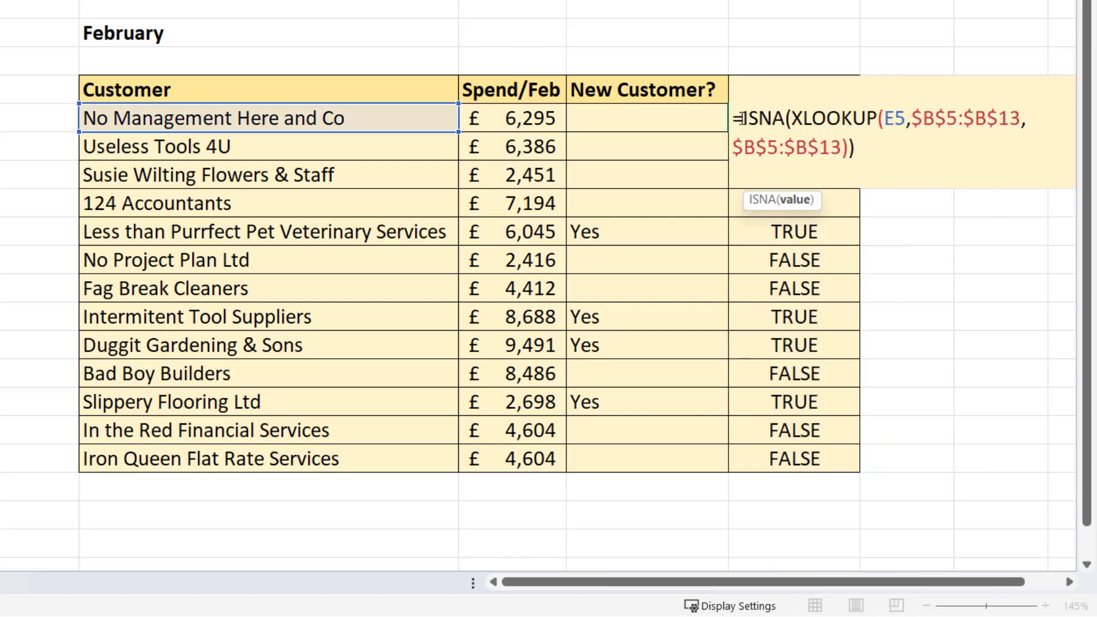
{"action": "type", "text": "IF("}
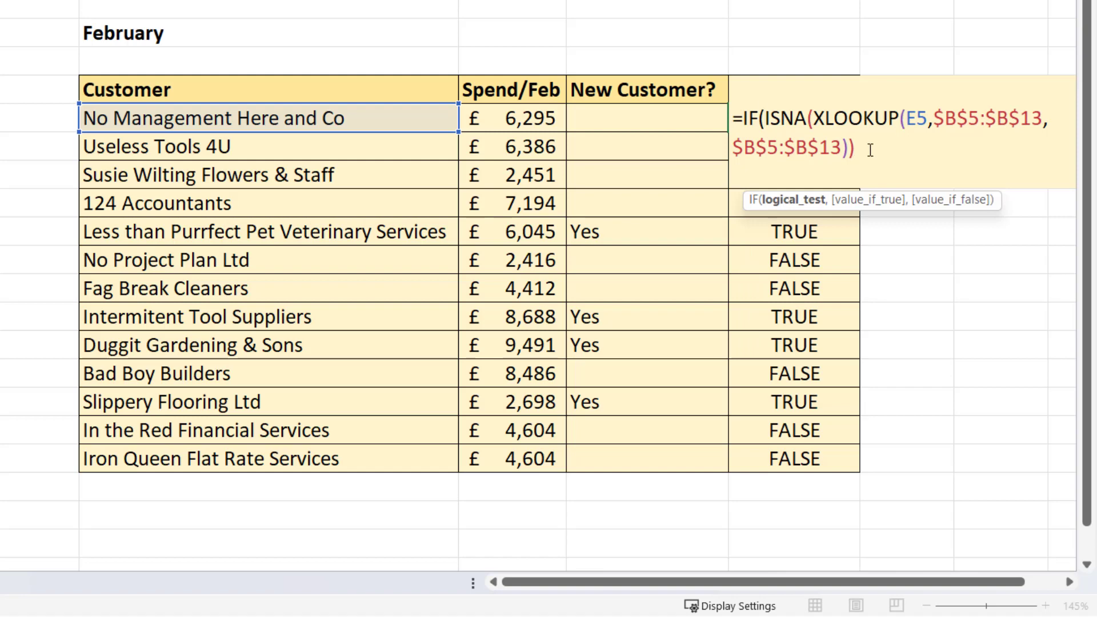
{"action": "type", "text": ",\"Y"}
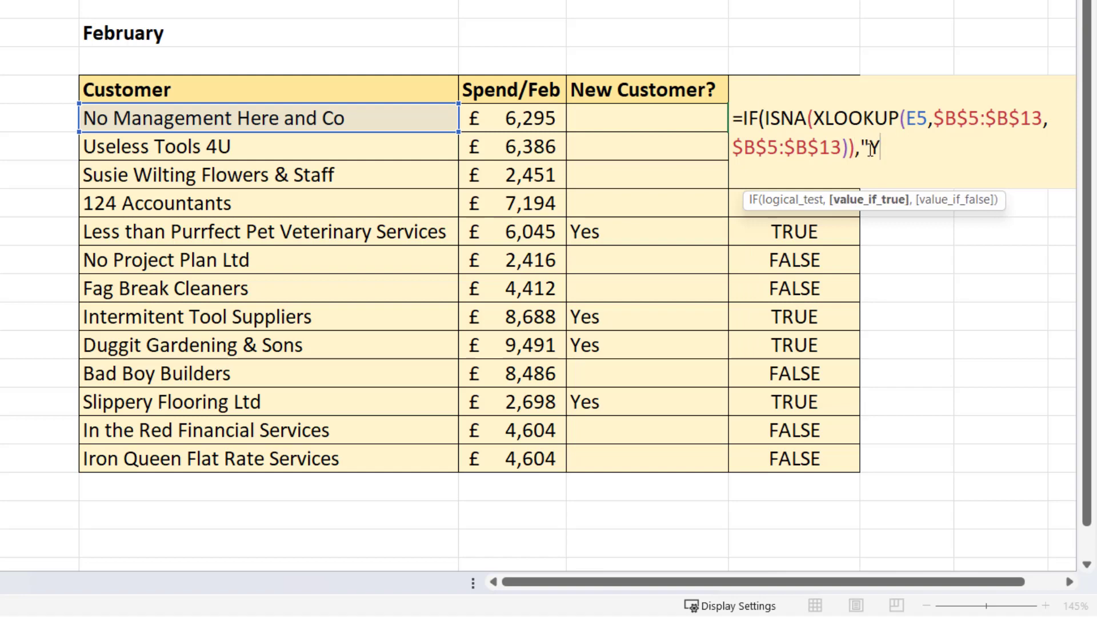
{"action": "type", "text": "es\","}
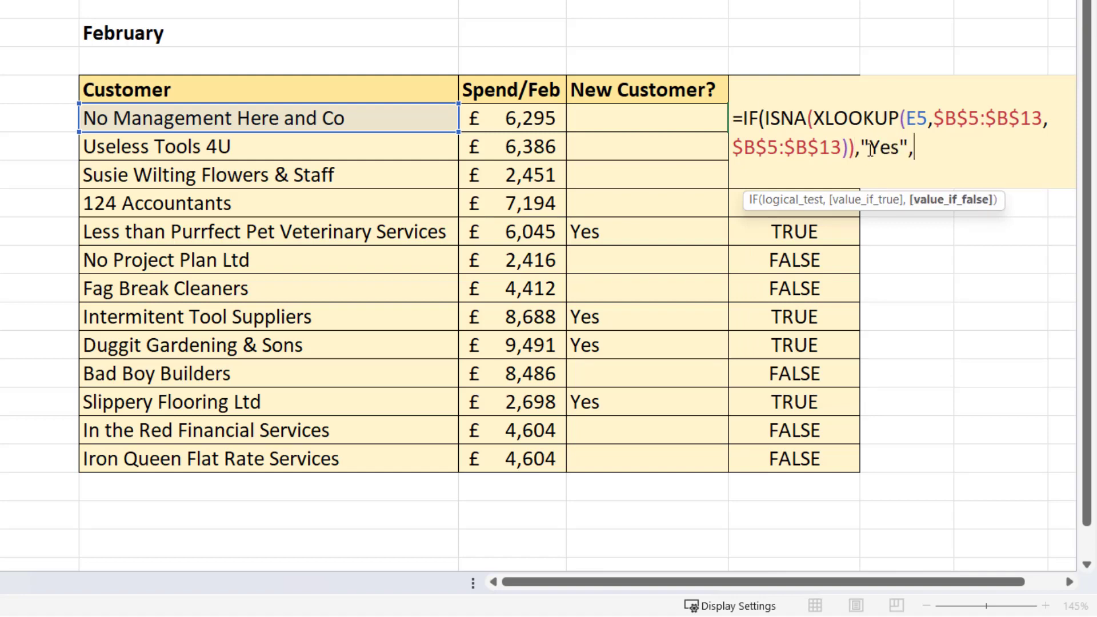
{"action": "type", "text": "\"\")"}
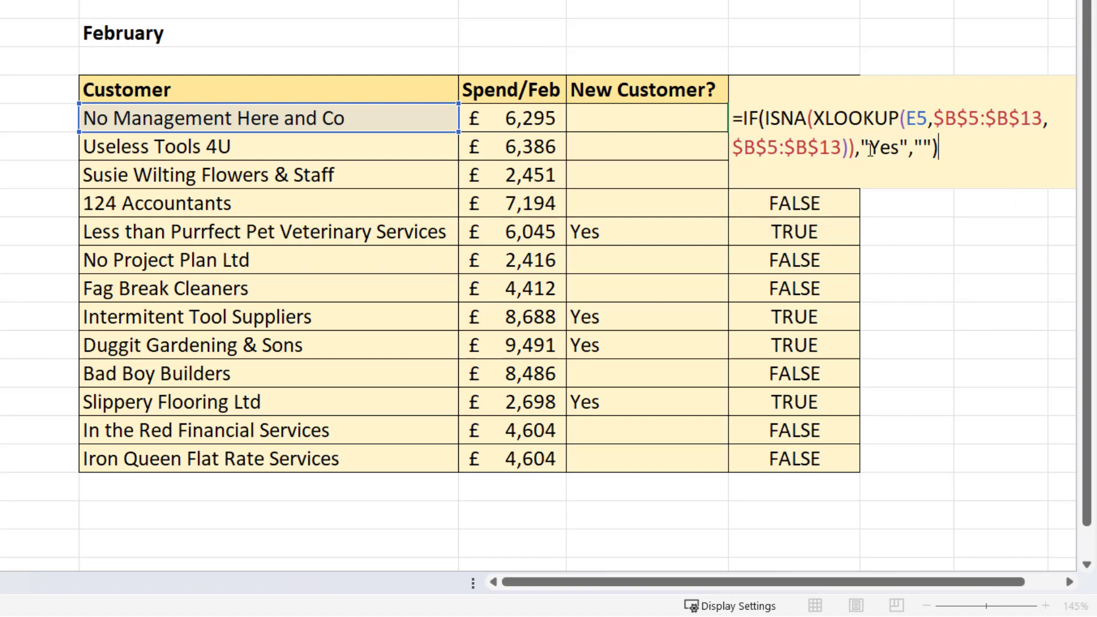
{"action": "key", "text": "Return"}
{"action": "left_click", "coordinate": [851, 125]}
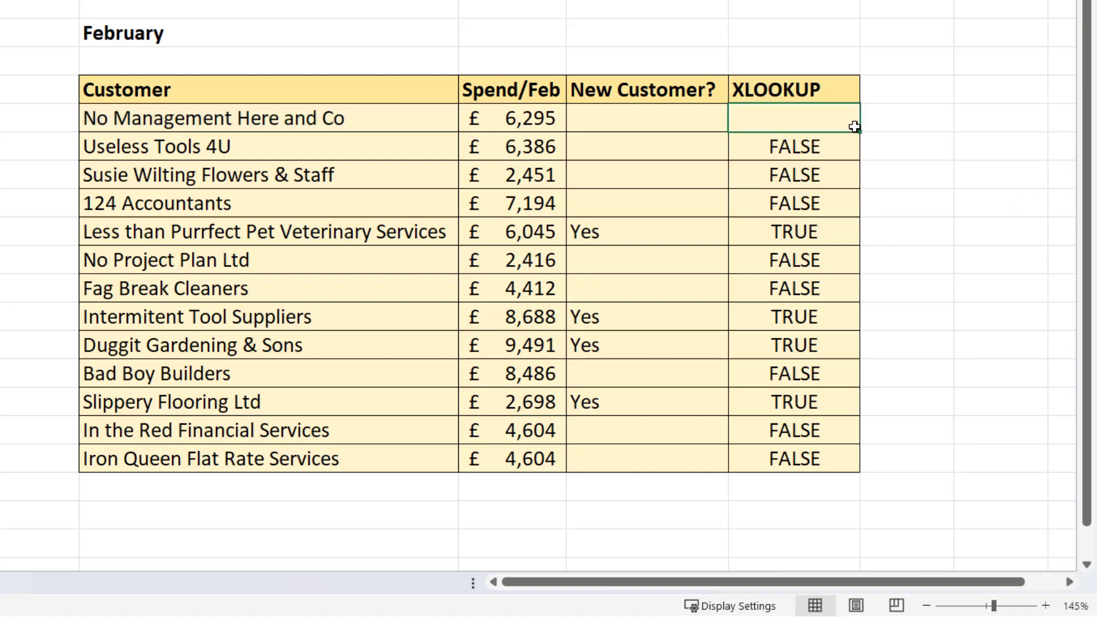
Step: Copy H5's Yes-or-blank formula down to H17, then look over the January sheet
{"action": "double_click", "coordinate": [859, 131]}
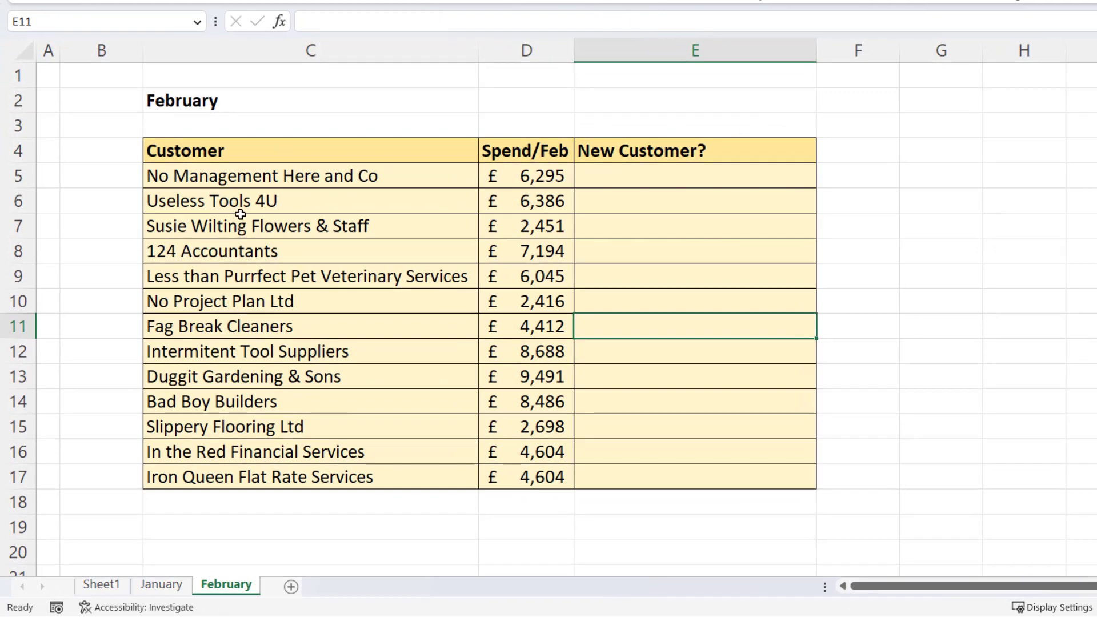
{"action": "left_click", "coordinate": [161, 586]}
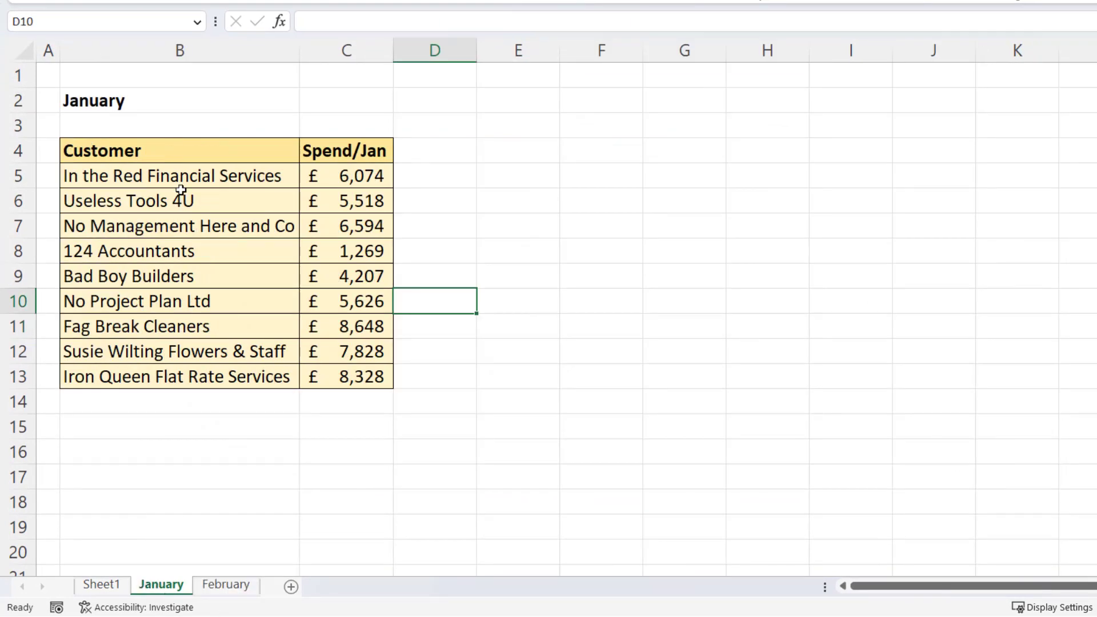
{"action": "left_click", "coordinate": [245, 583]}
Step: In February's E5, start a VLOOKUP of C5 against the absolute range January!$B$5:$B$13
{"action": "left_click", "coordinate": [628, 175]}
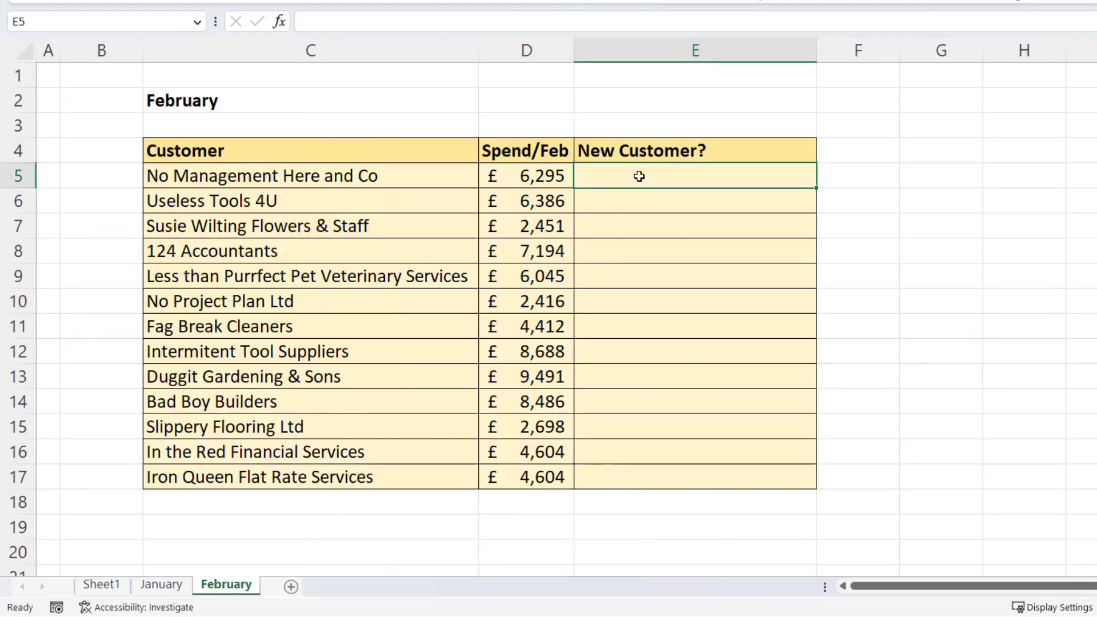
{"action": "type", "text": "=vl"}
{"action": "key", "text": "Tab"}
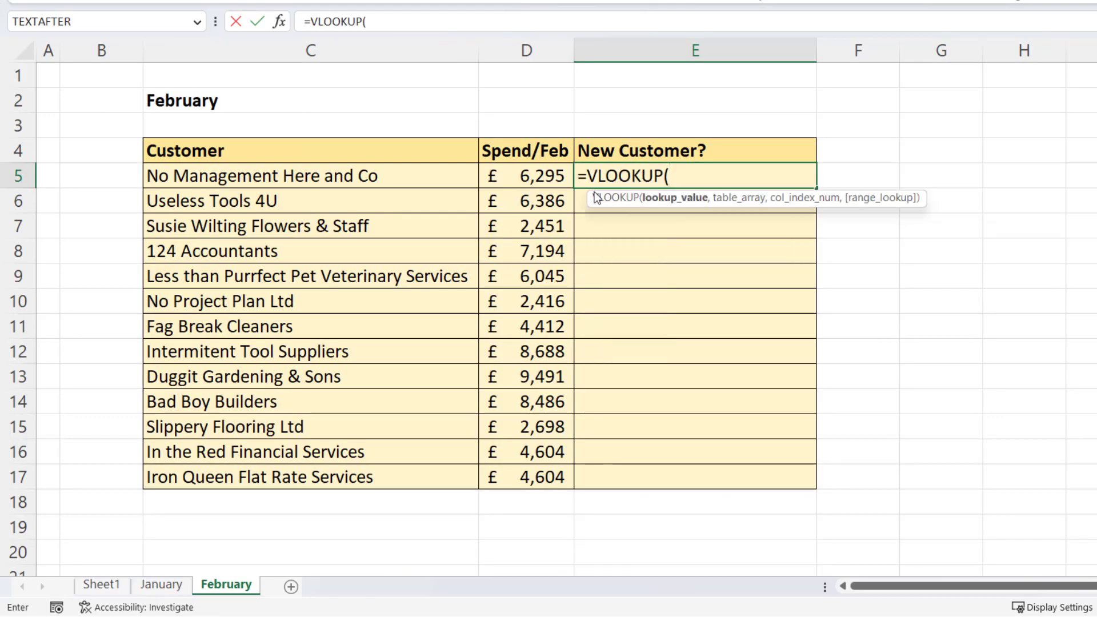
{"action": "left_click", "coordinate": [222, 178]}
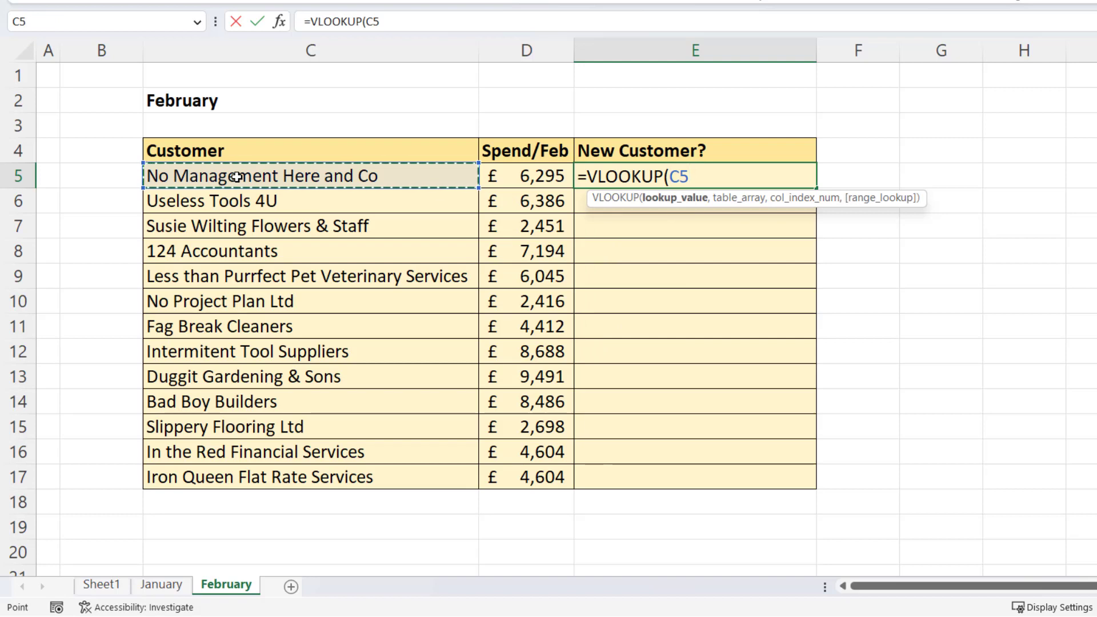
{"action": "type", "text": ","}
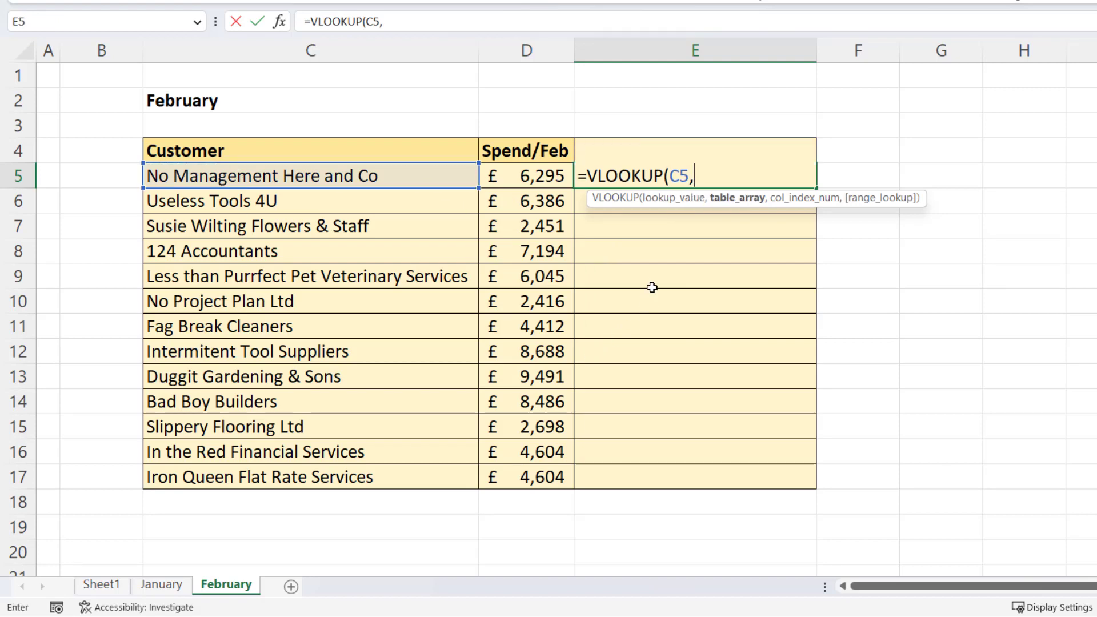
{"action": "left_click", "coordinate": [172, 589]}
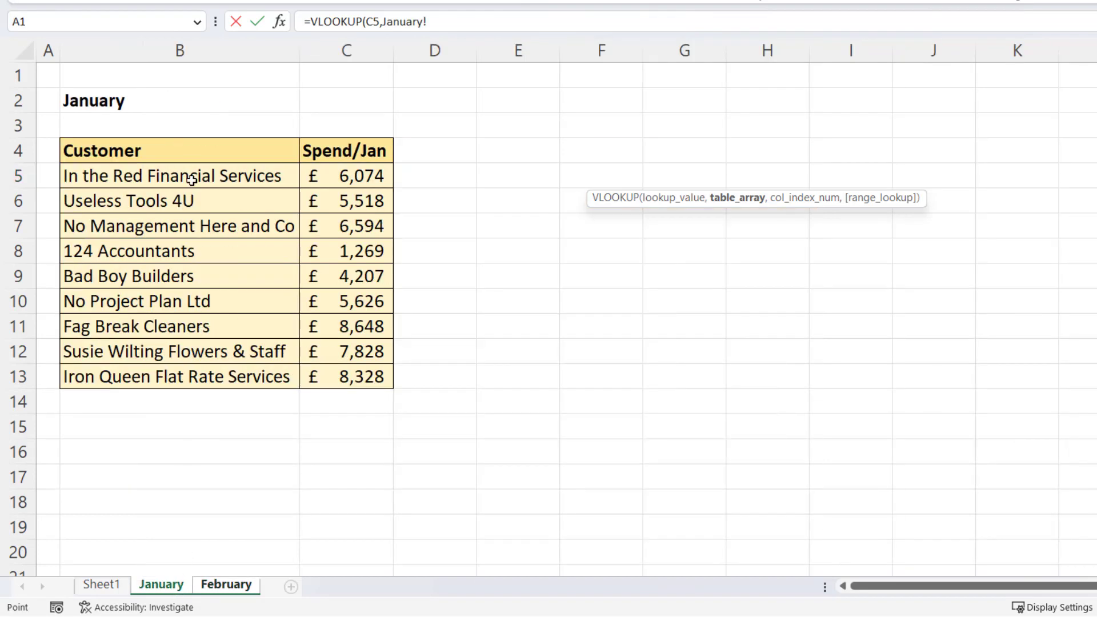
{"action": "left_click_drag", "start_coordinate": [191, 175], "coordinate": [184, 378]}
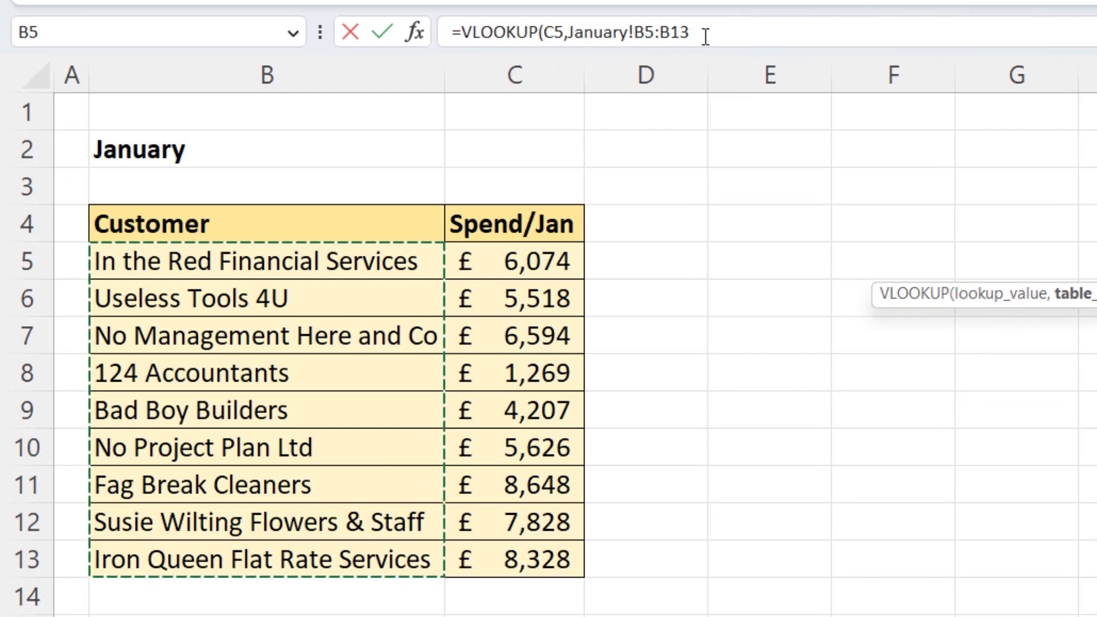
{"action": "key", "text": "F4"}
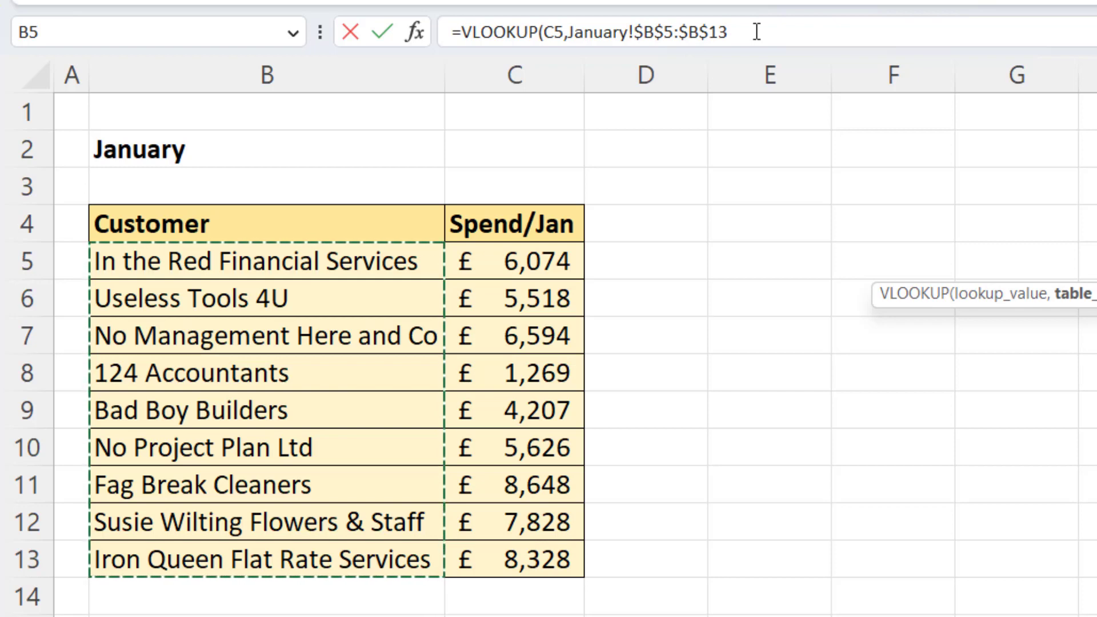
Step: Finish it with column index 1 and FALSE for an exact match
{"action": "type", "text": ","}
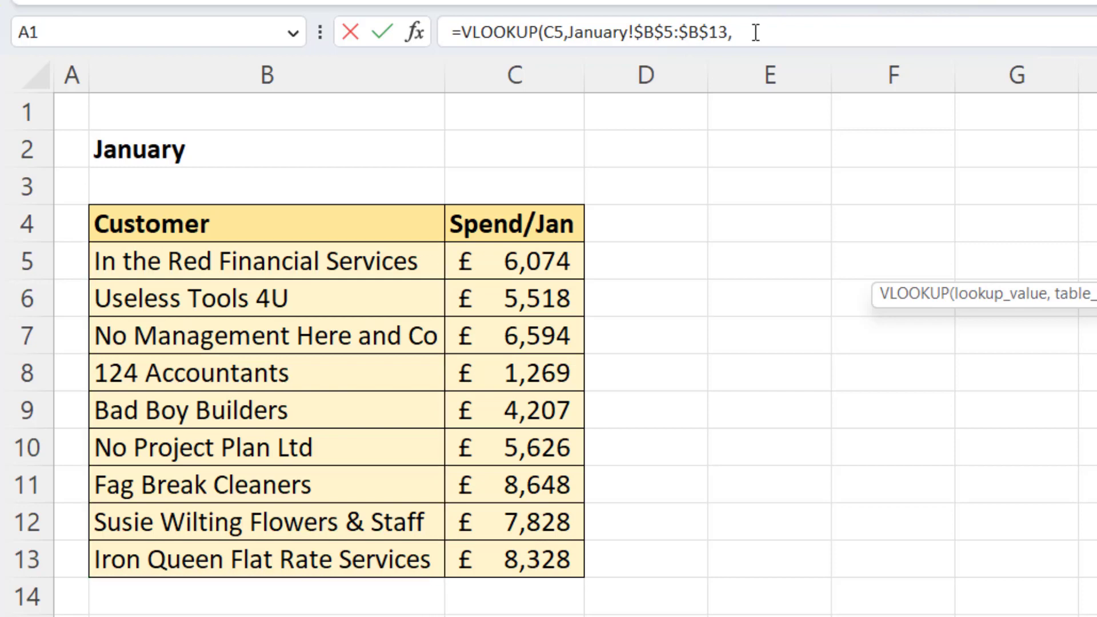
{"action": "left_click_drag", "start_coordinate": [950, 299], "coordinate": [578, 76]}
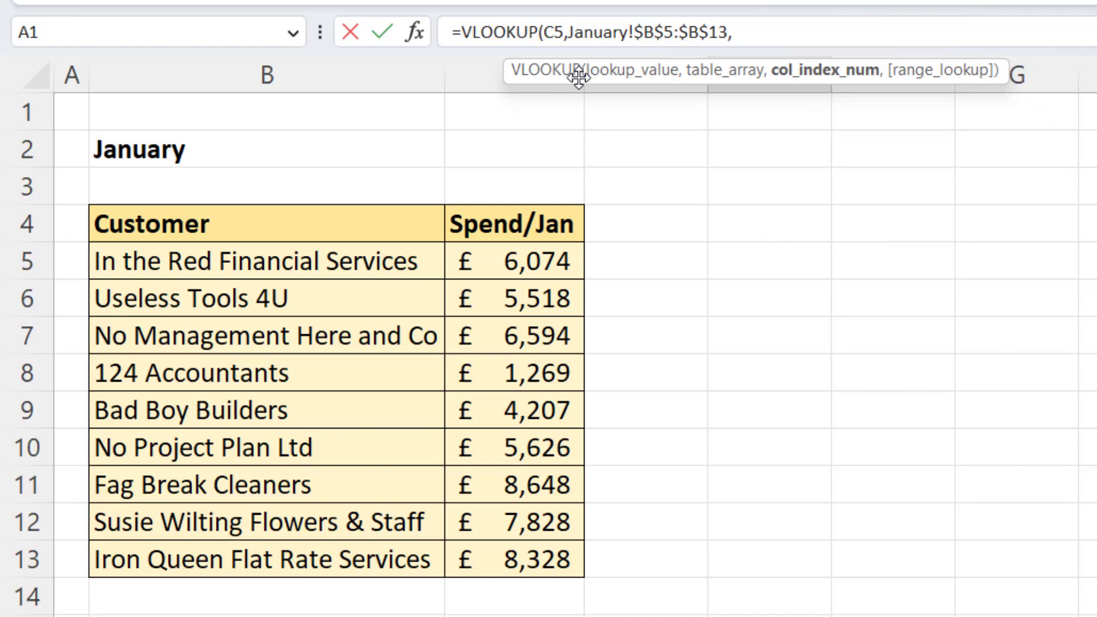
{"action": "left_click", "coordinate": [748, 32]}
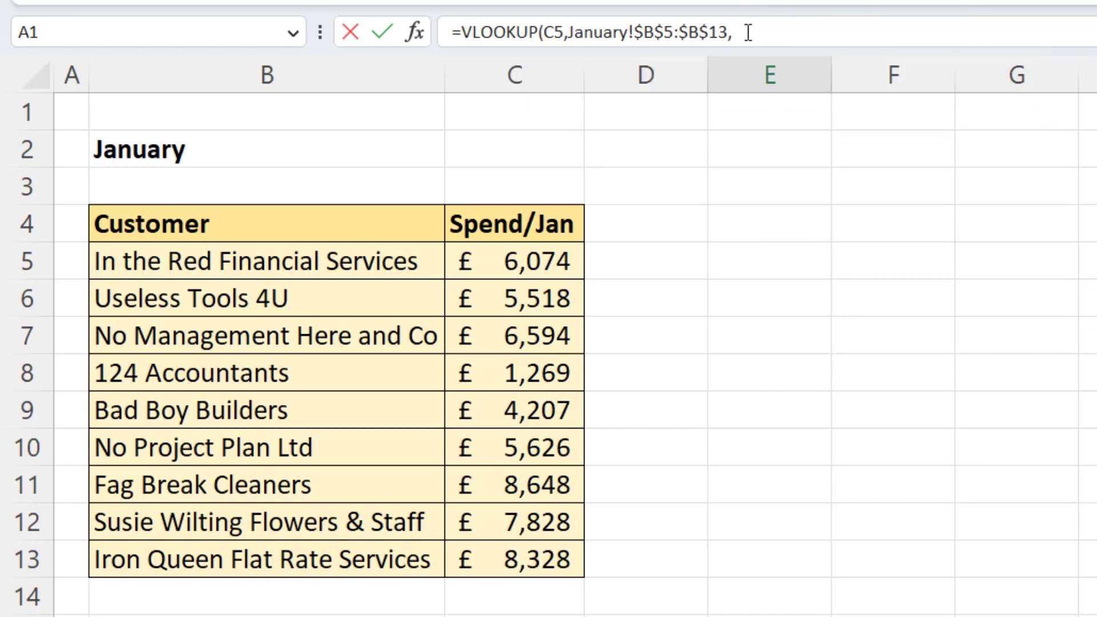
{"action": "type", "text": "1"}
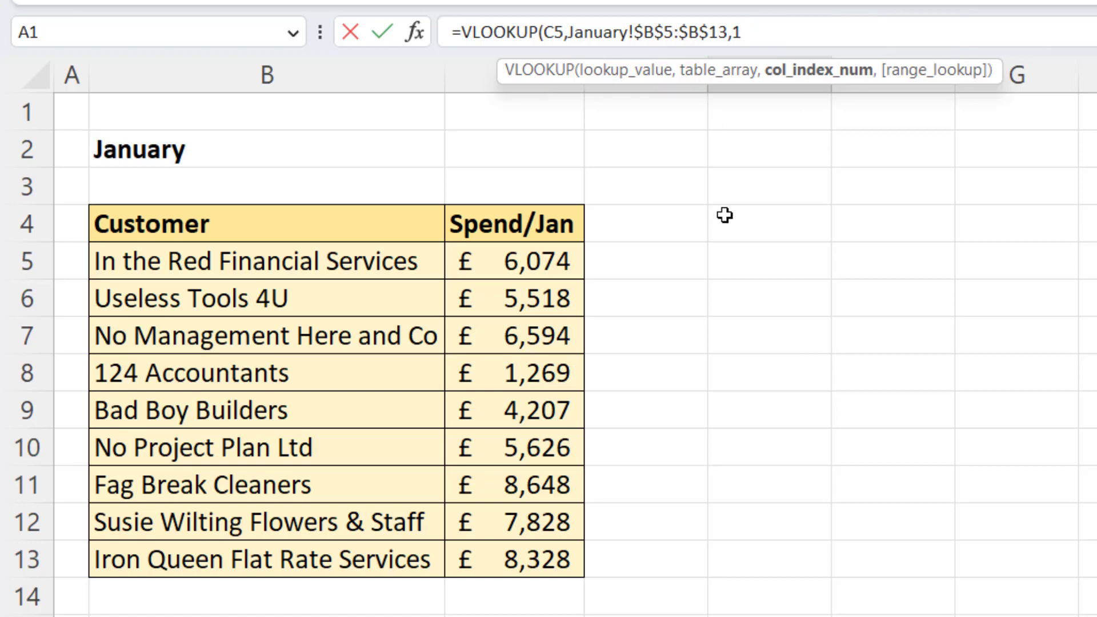
{"action": "type", "text": ","}
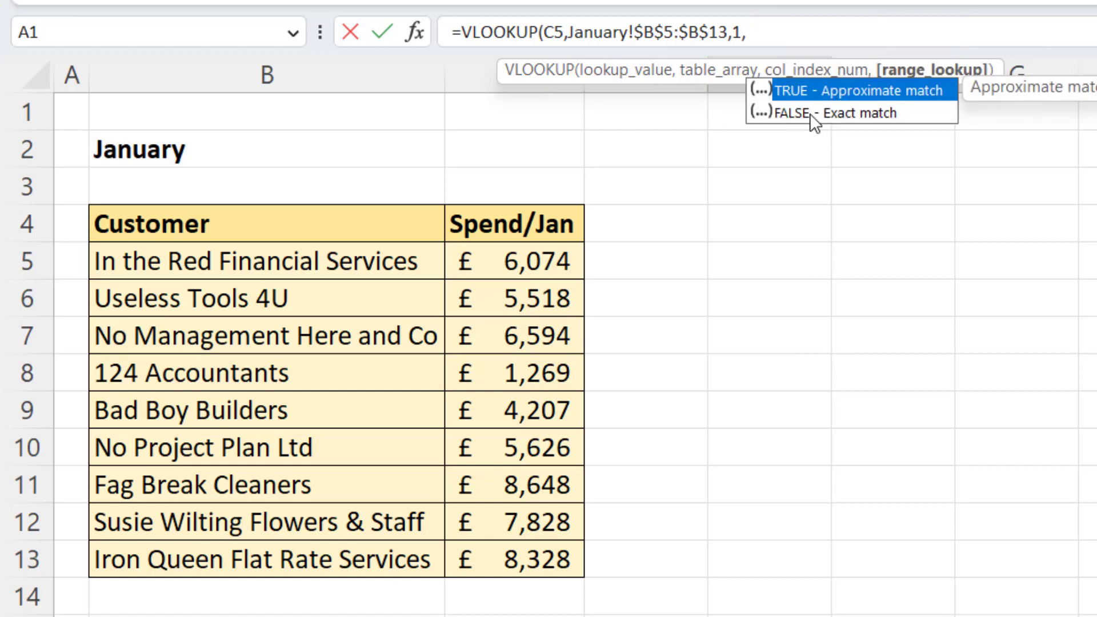
{"action": "double_click", "coordinate": [794, 113]}
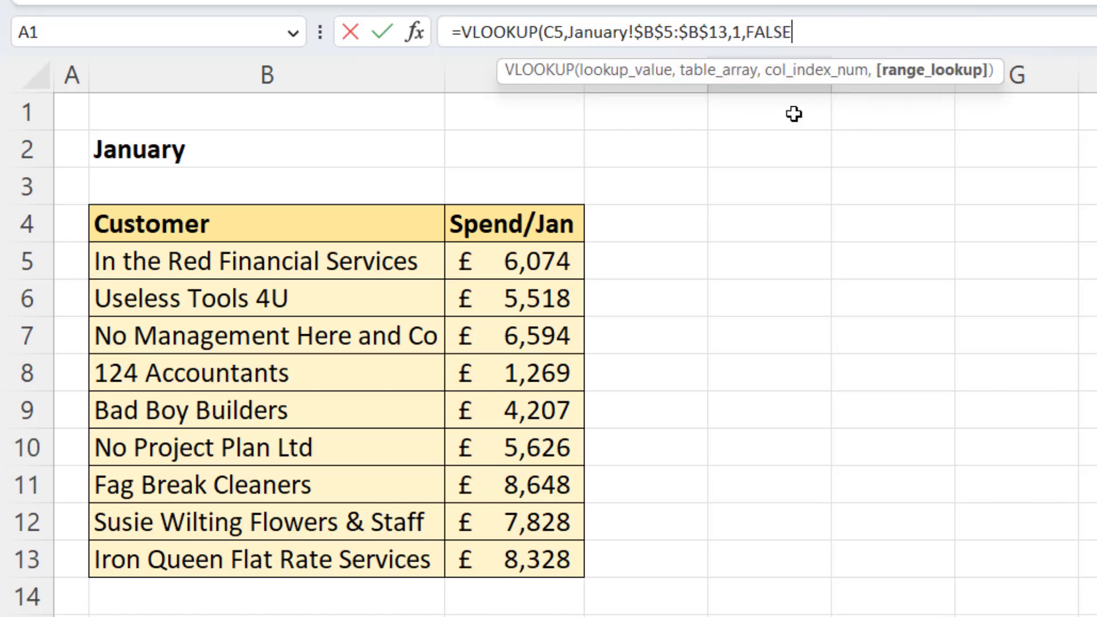
{"action": "type", "text": ")"}
{"action": "key", "text": "Return"}
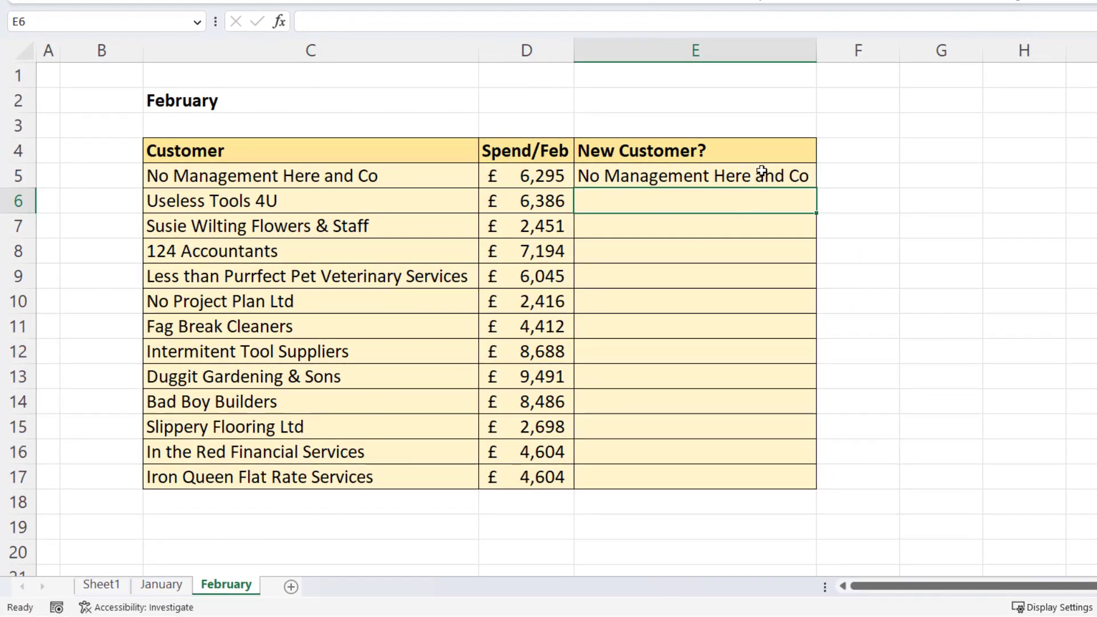
Step: Copy E5's cross-sheet VLOOKUP down to E17 and compare it with G5's formula on Sheet1
{"action": "left_click", "coordinate": [766, 174]}
{"action": "double_click", "coordinate": [817, 187]}
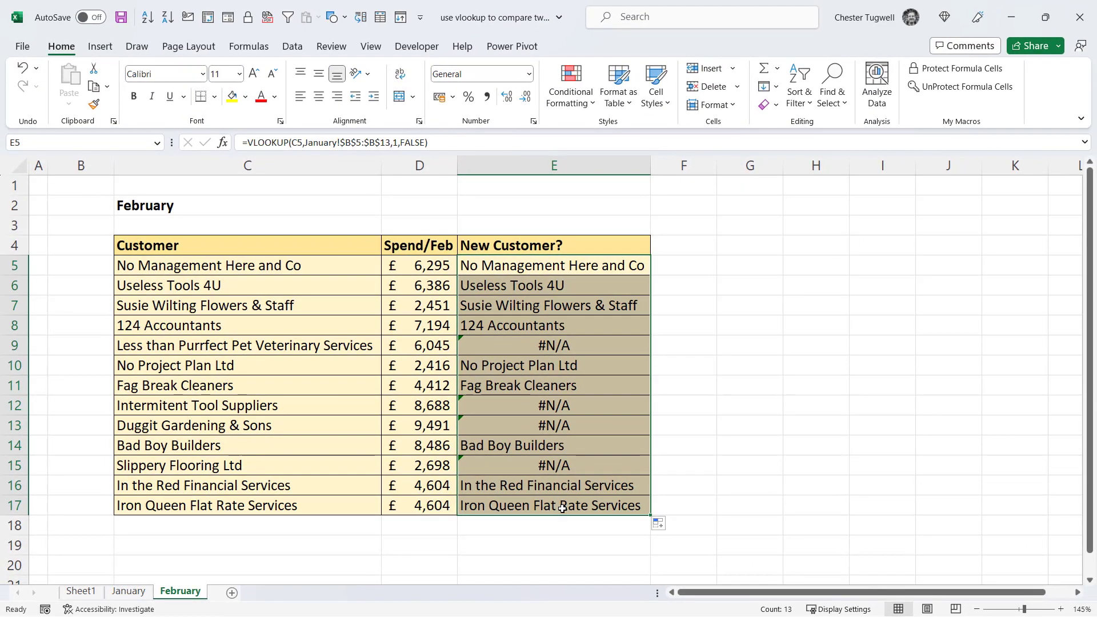
{"action": "left_click", "coordinate": [80, 591]}
{"action": "double_click", "coordinate": [755, 265]}
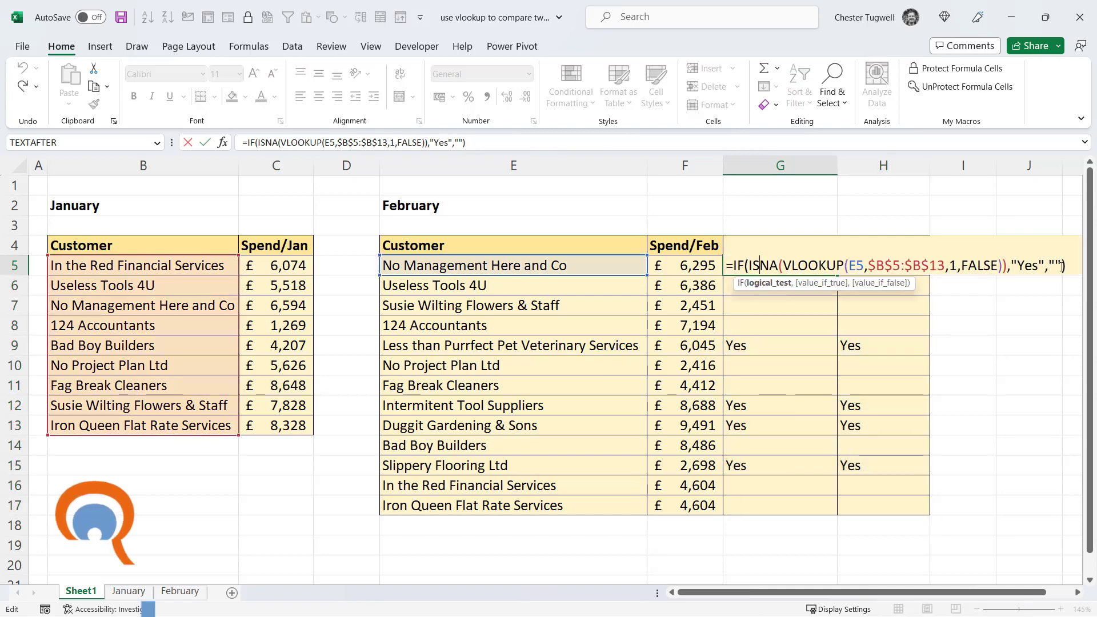
{"action": "key", "text": "Escape"}
Step: Clear the lookup results from February's E5:E17
{"action": "left_click", "coordinate": [180, 591]}
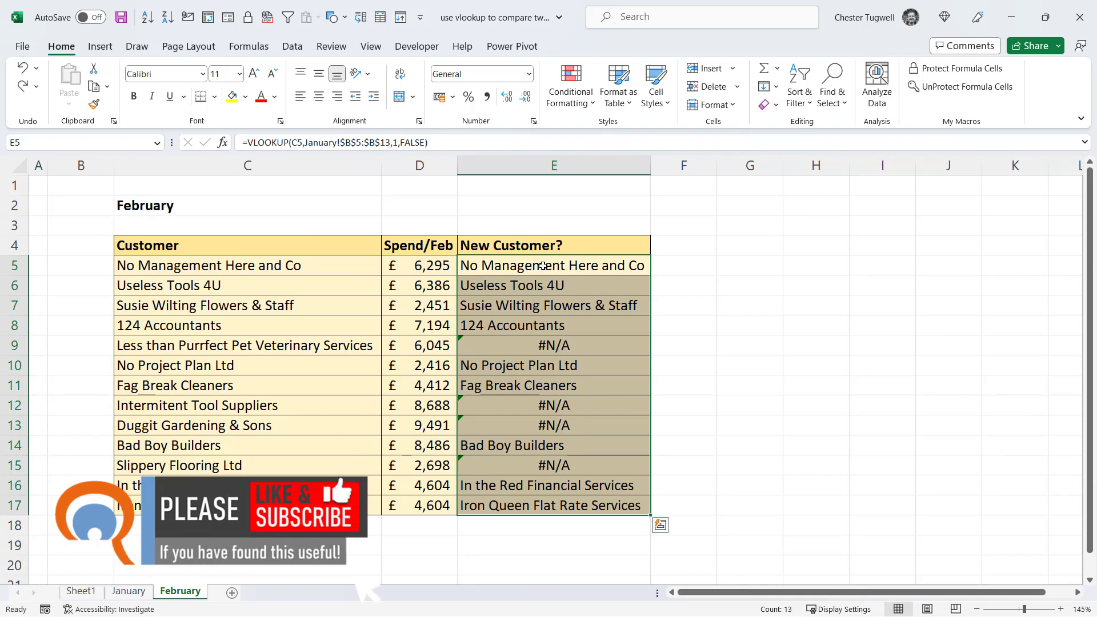
{"action": "left_click_drag", "start_coordinate": [543, 265], "coordinate": [541, 501]}
{"action": "key", "text": "Delete"}
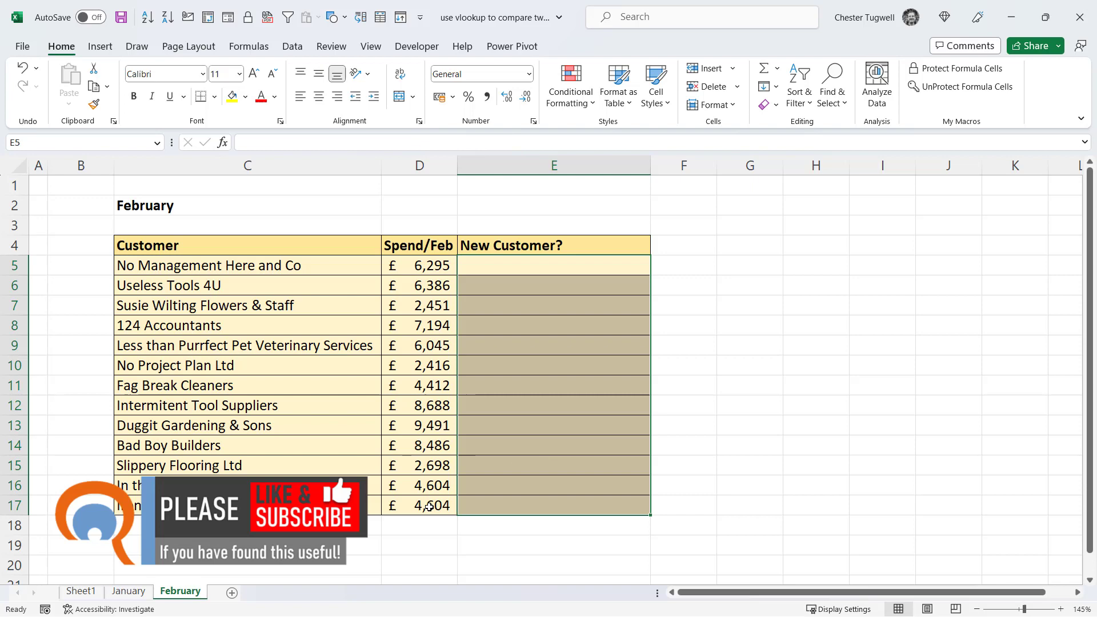
Step: Select January's B5:B13 and type January_customers in the Name Box
{"action": "left_click", "coordinate": [128, 591]}
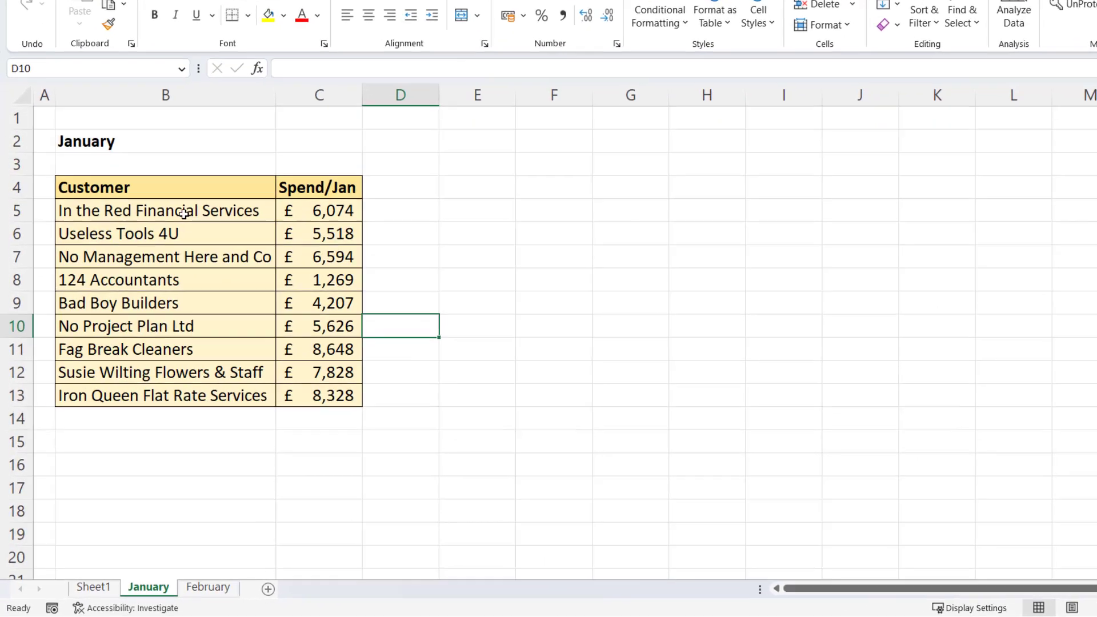
{"action": "left_click_drag", "start_coordinate": [151, 267], "coordinate": [137, 320]}
{"action": "left_click_drag", "start_coordinate": [171, 246], "coordinate": [166, 377]}
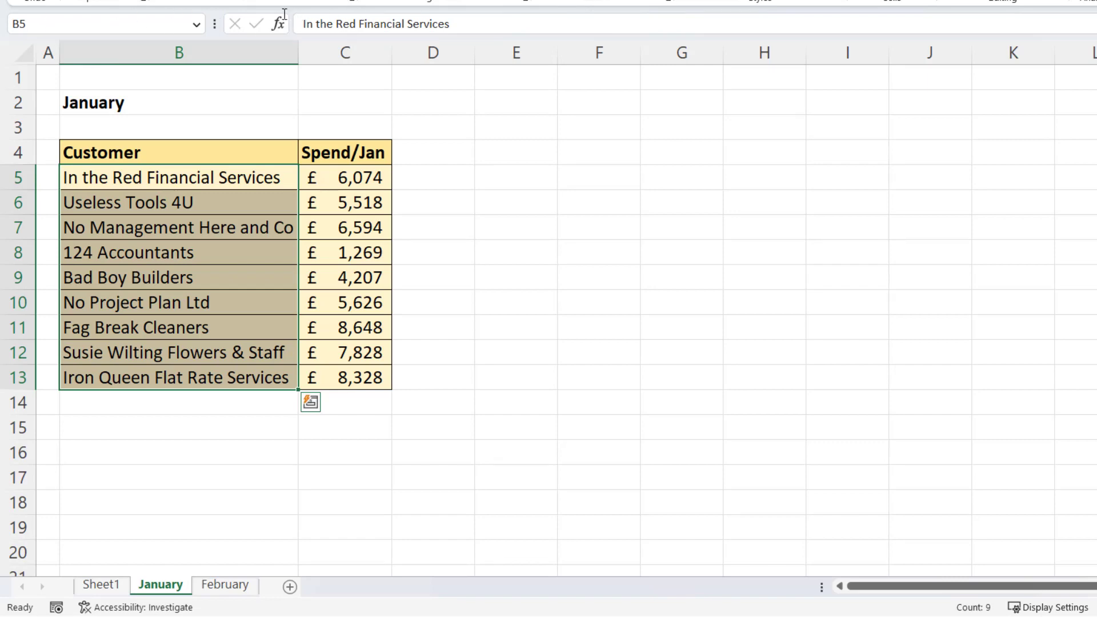
{"action": "left_click", "coordinate": [139, 19]}
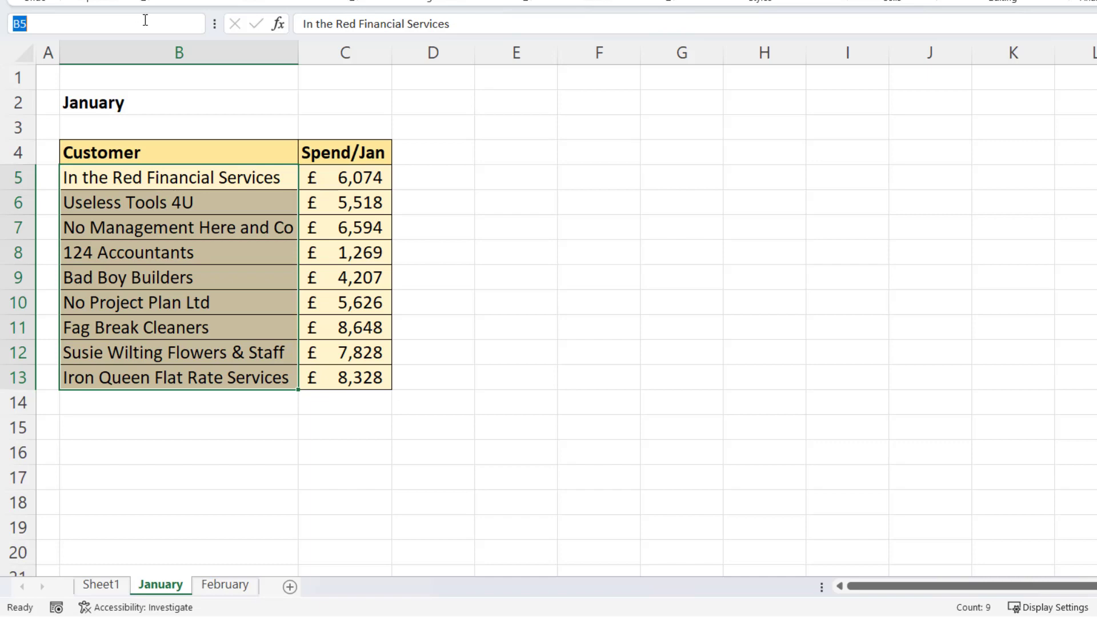
{"action": "type", "text": "J"}
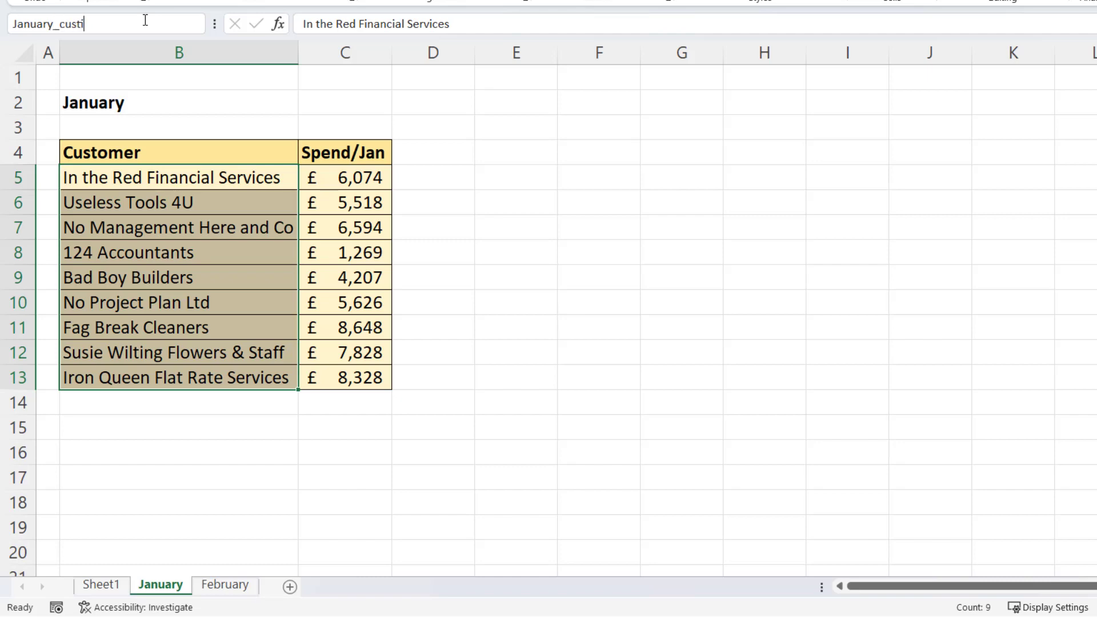
{"action": "type", "text": "anuary_customers"}
{"action": "key", "text": "Return"}
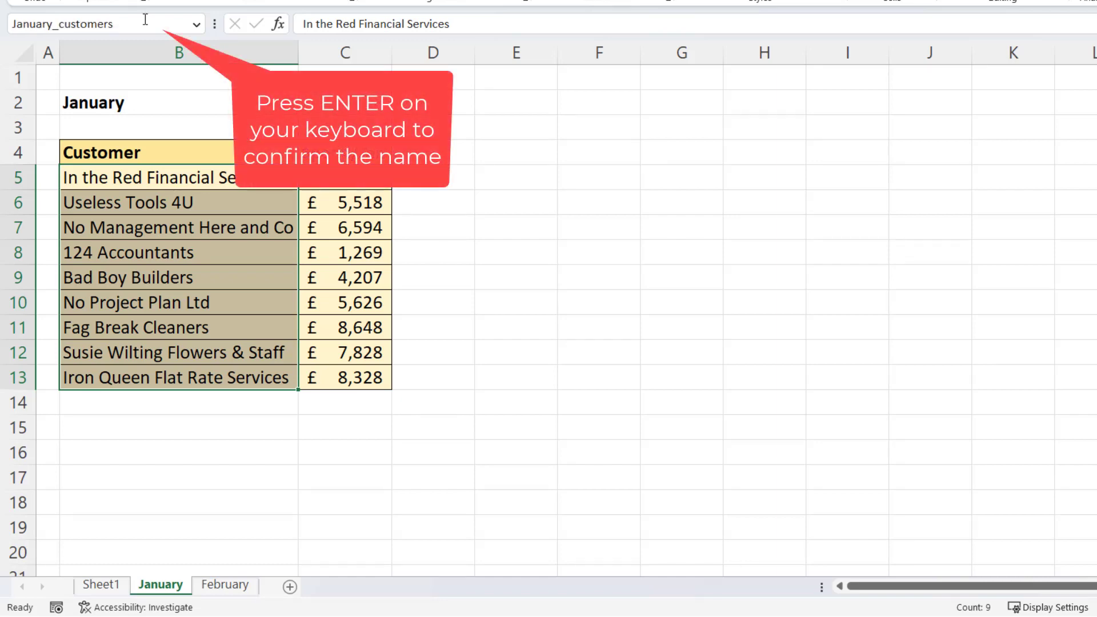
Step: On the February sheet, start E5's VLOOKUP of C5 against the January_customers named range
{"action": "left_click", "coordinate": [233, 584]}
{"action": "left_click", "coordinate": [636, 178]}
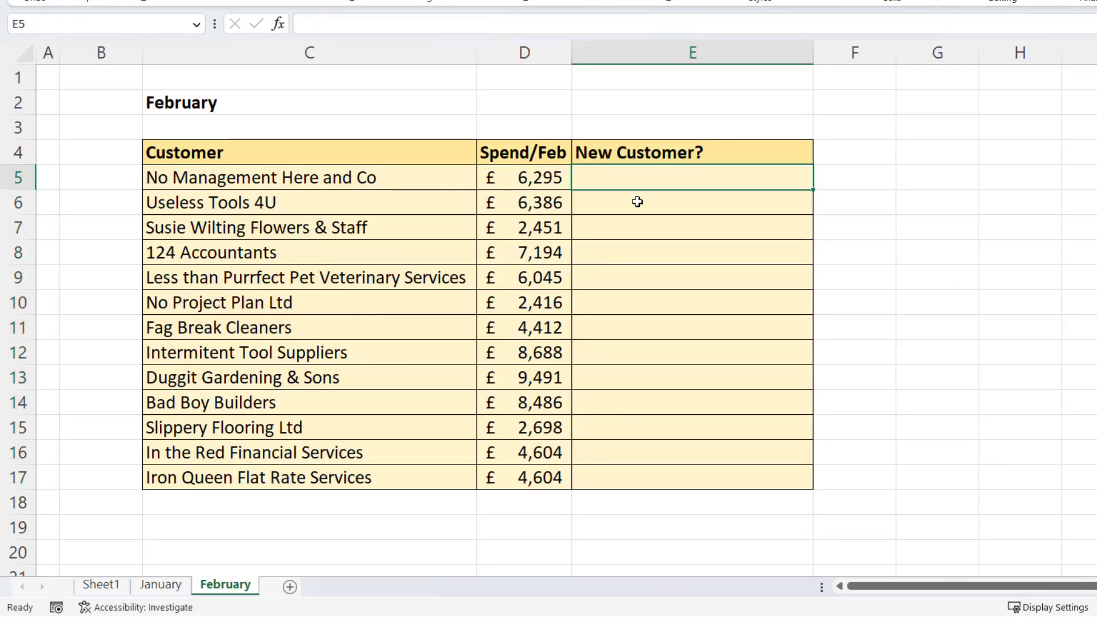
{"action": "type", "text": "=vl"}
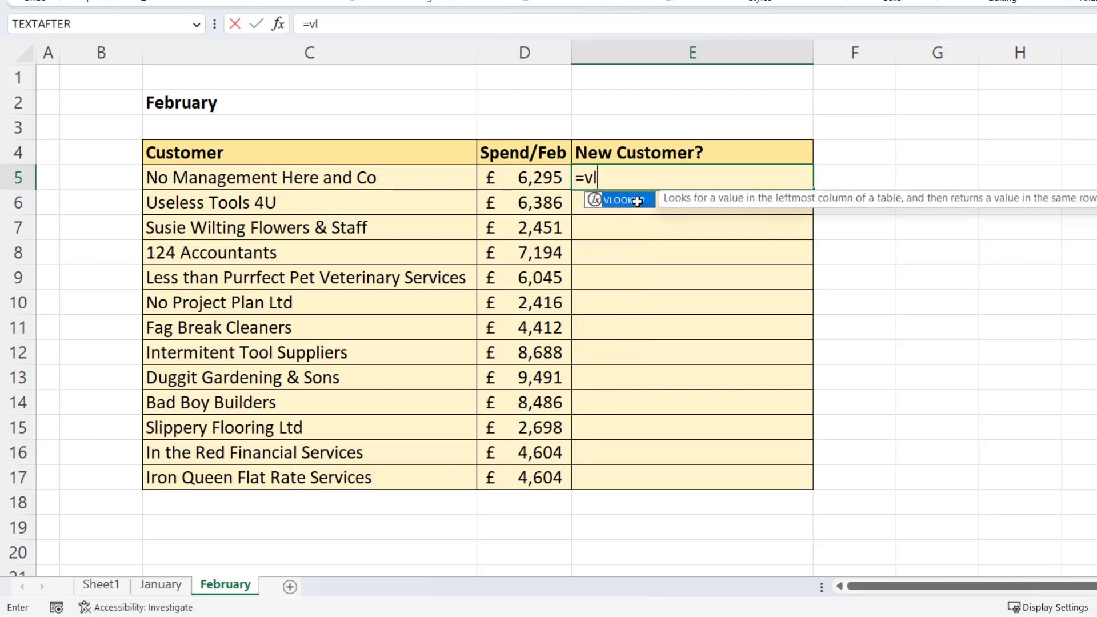
{"action": "key", "text": "Tab"}
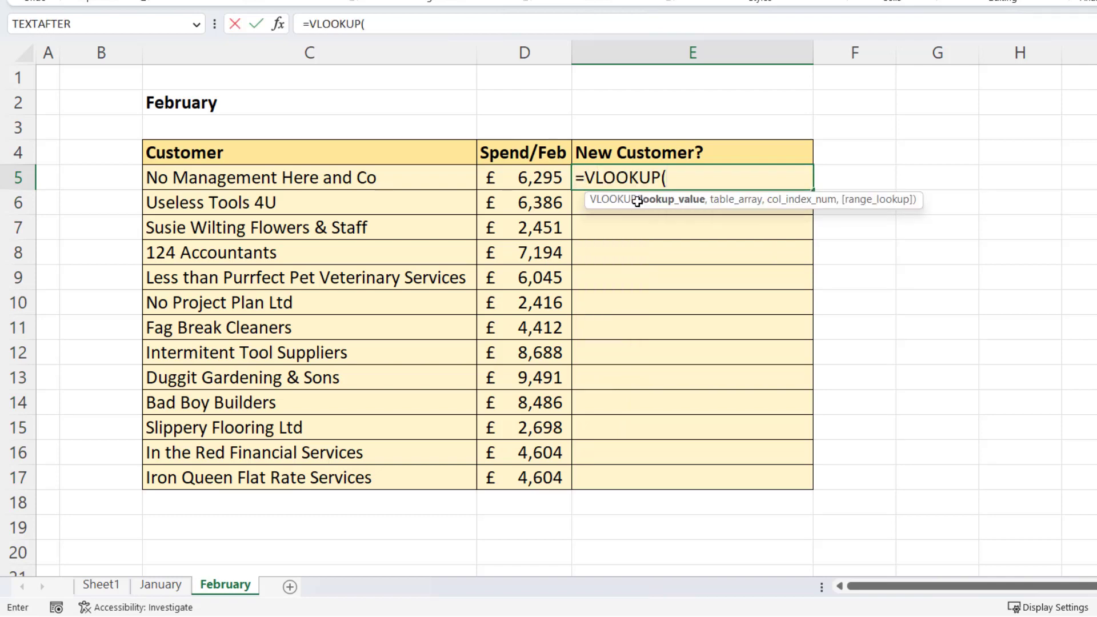
{"action": "left_click", "coordinate": [250, 179]}
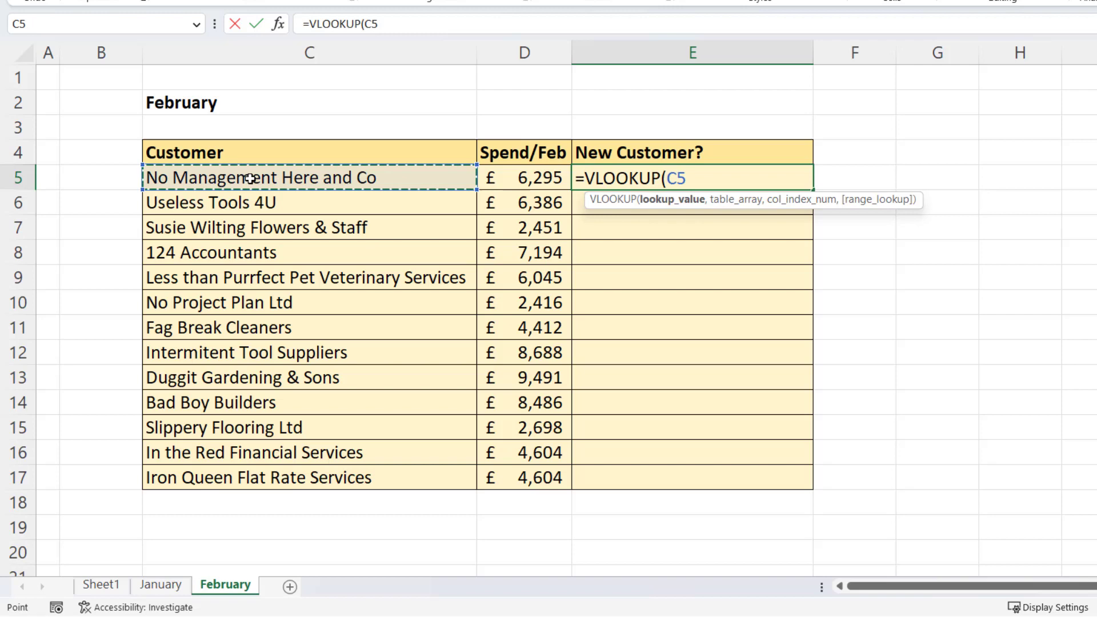
{"action": "type", "text": ","}
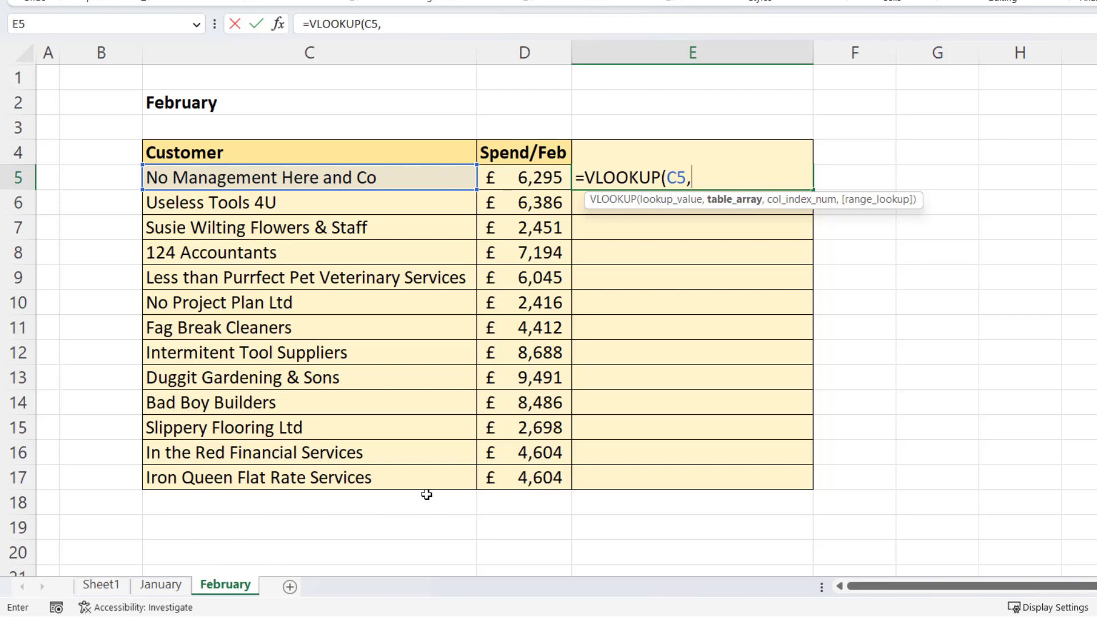
{"action": "type", "text": "j"}
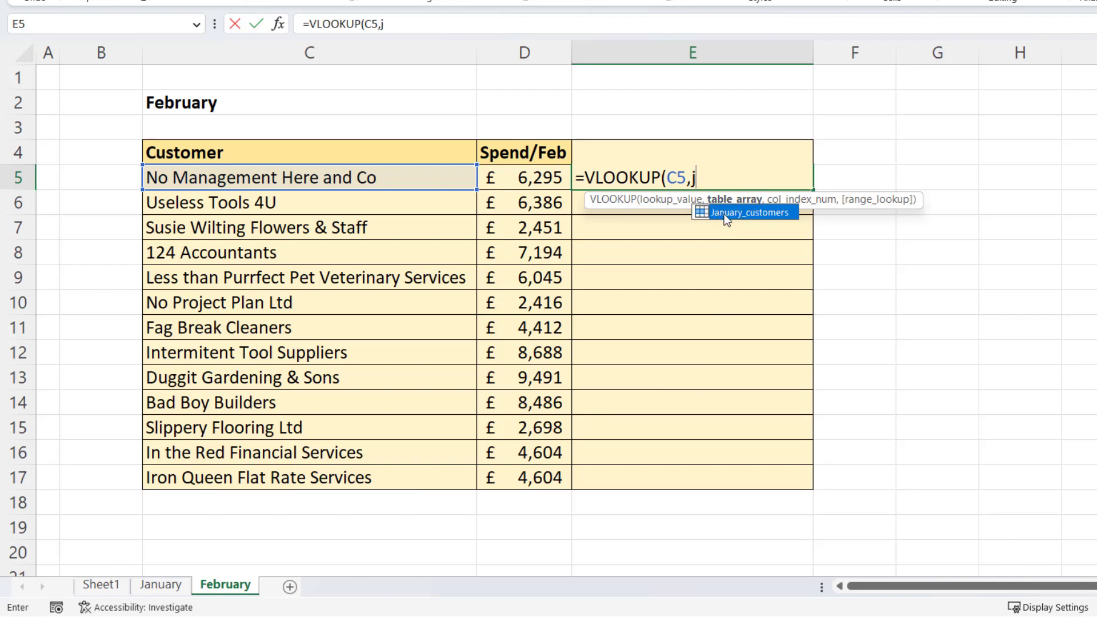
{"action": "double_click", "coordinate": [768, 214]}
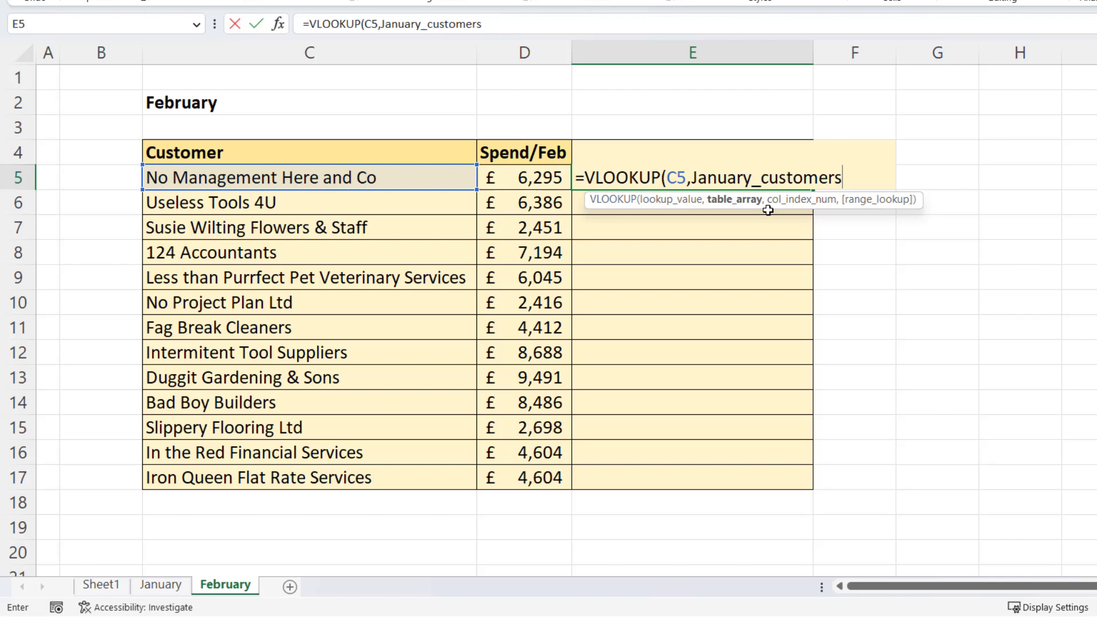
Step: Complete it as =VLOOKUP(C5,January_customers,1,FALSE) and copy it down to E17
{"action": "type", "text": ","}
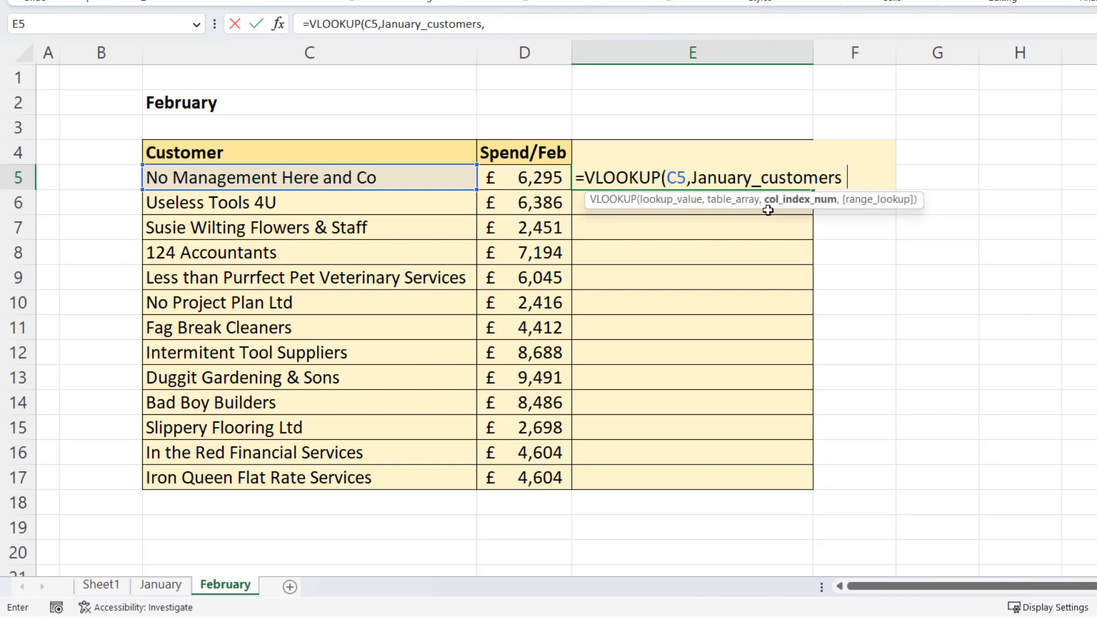
{"action": "type", "text": "1,"}
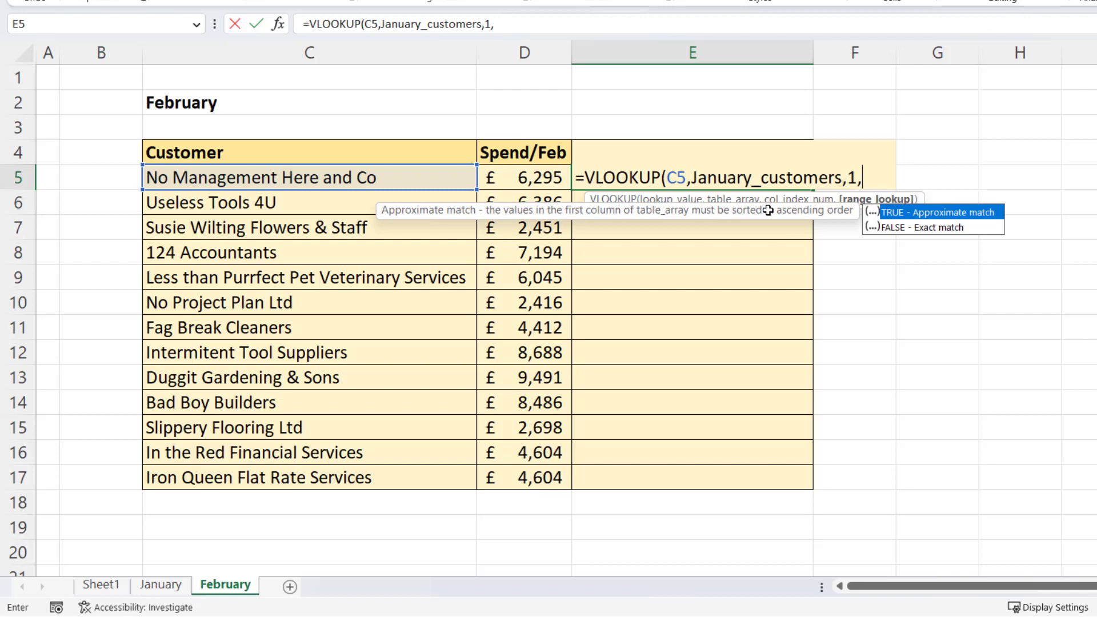
{"action": "left_click", "coordinate": [905, 227]}
{"action": "double_click", "coordinate": [902, 226]}
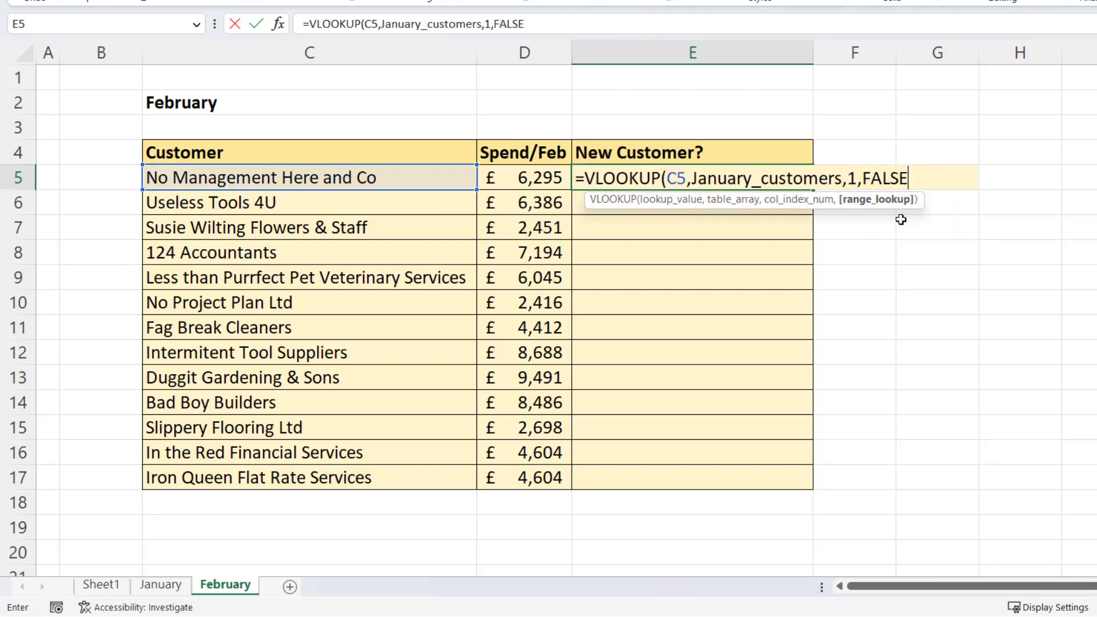
{"action": "type", "text": ")"}
{"action": "key", "text": "Return"}
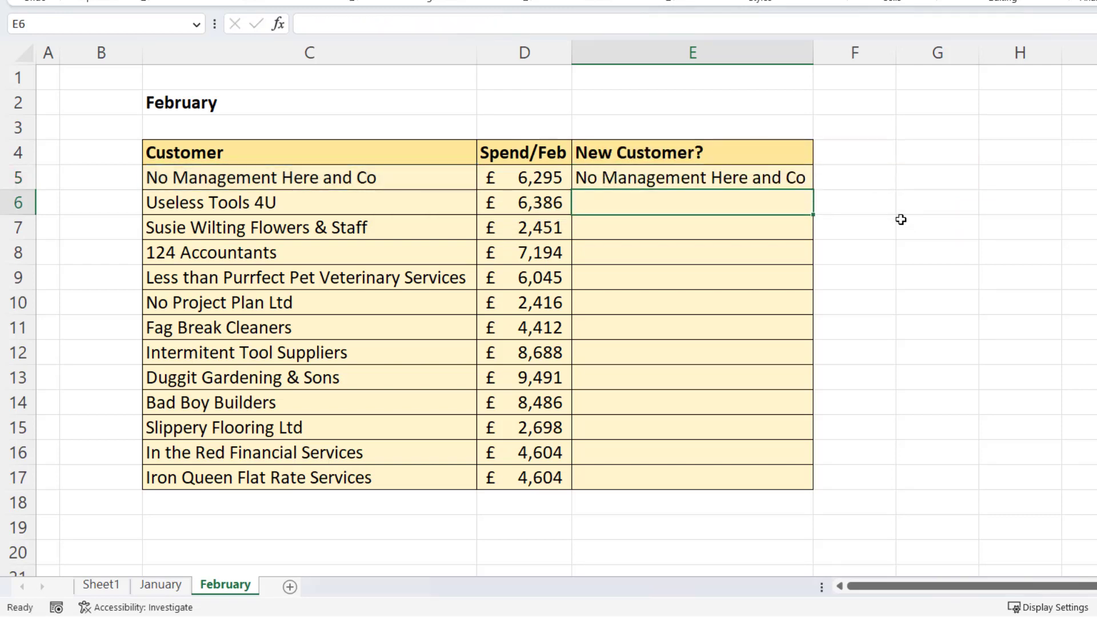
{"action": "left_click", "coordinate": [805, 184]}
{"action": "double_click", "coordinate": [812, 191]}
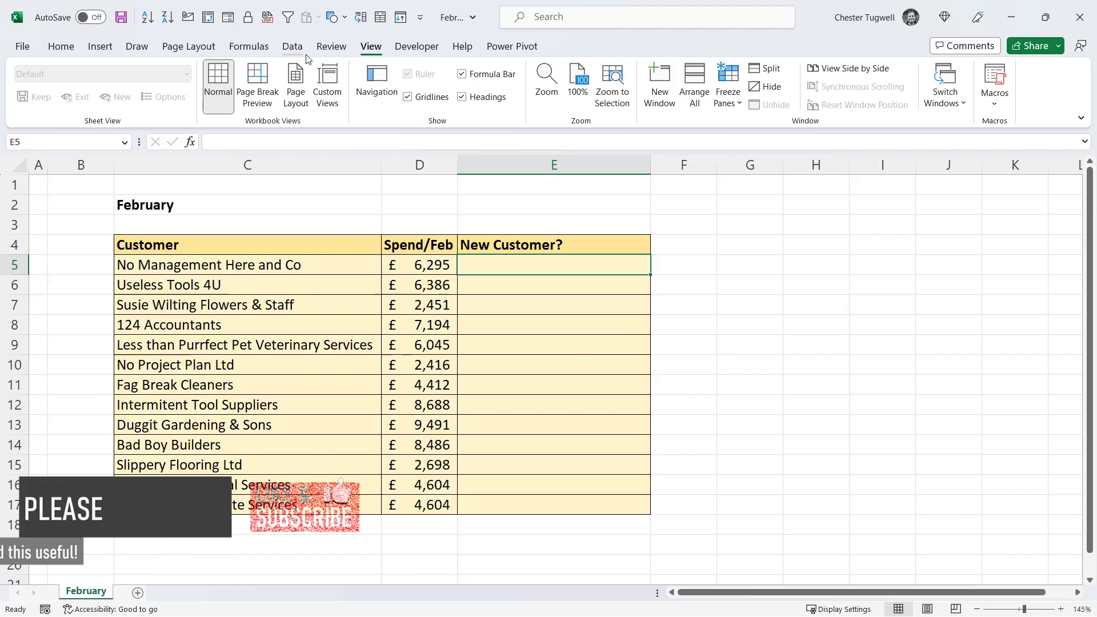
Step: Bring the January workbook forward and tile it beside February with Arrange All > Tiled
{"action": "left_click", "coordinate": [964, 97]}
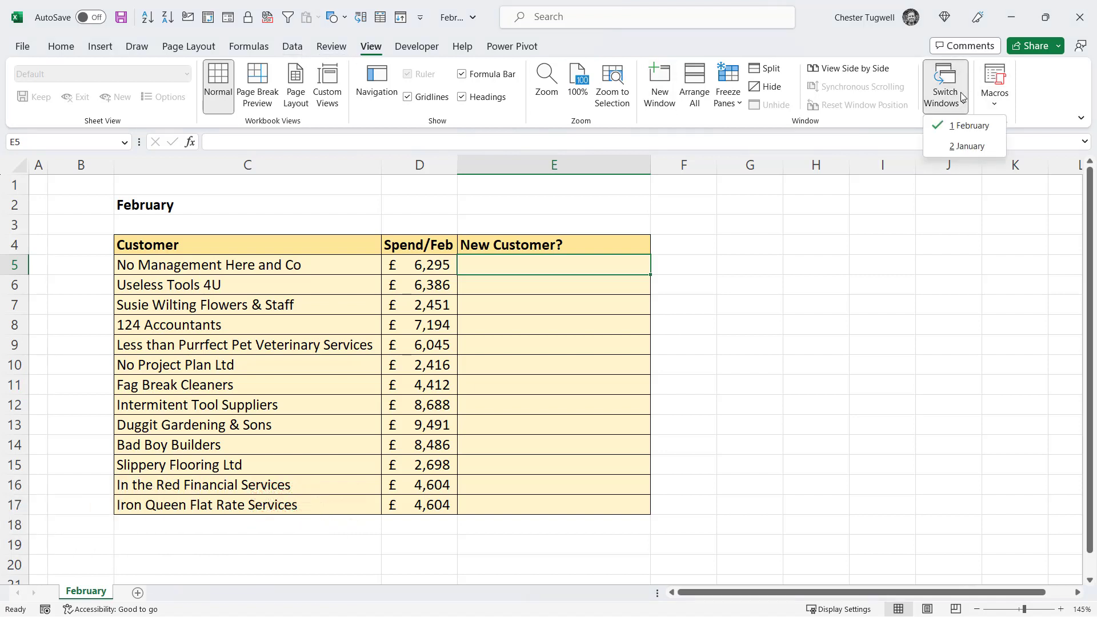
{"action": "left_click", "coordinate": [965, 146]}
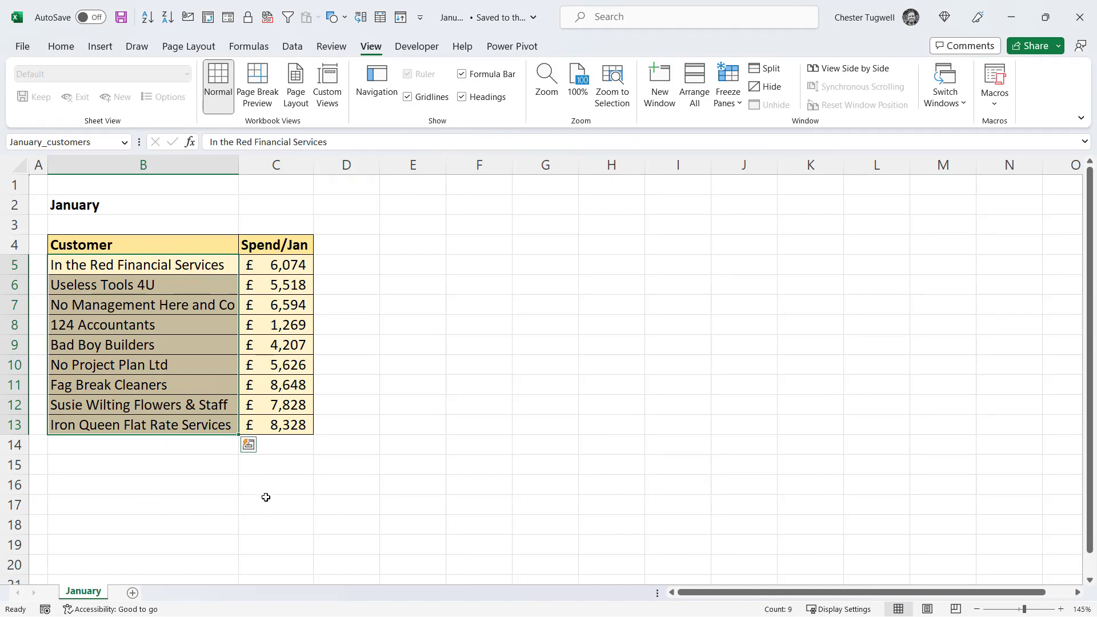
{"action": "left_click", "coordinate": [696, 100]}
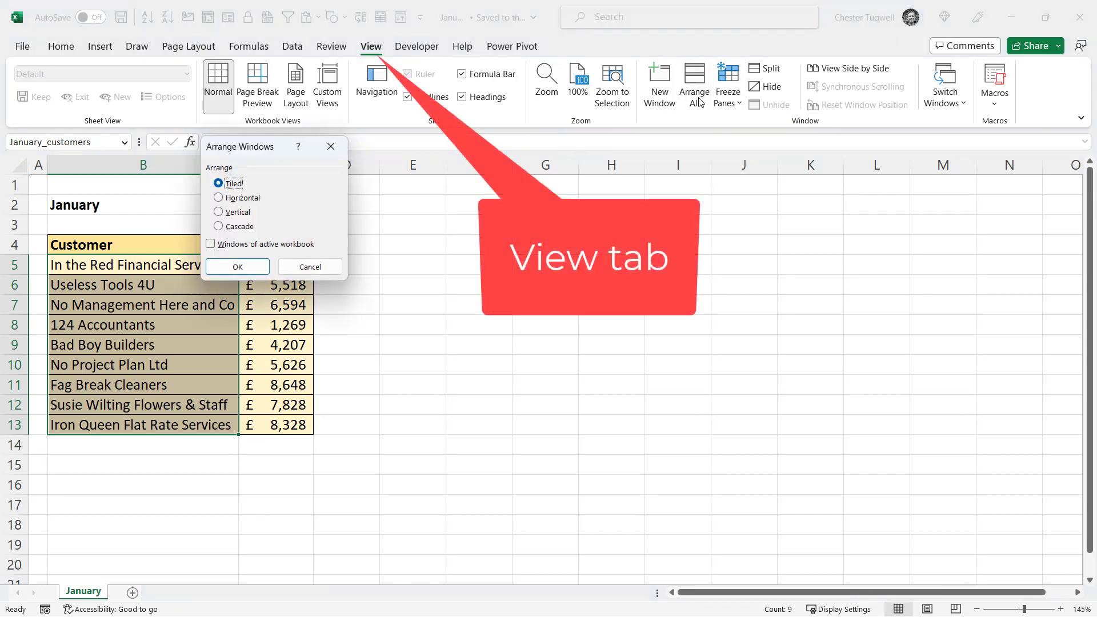
{"action": "left_click", "coordinate": [245, 269]}
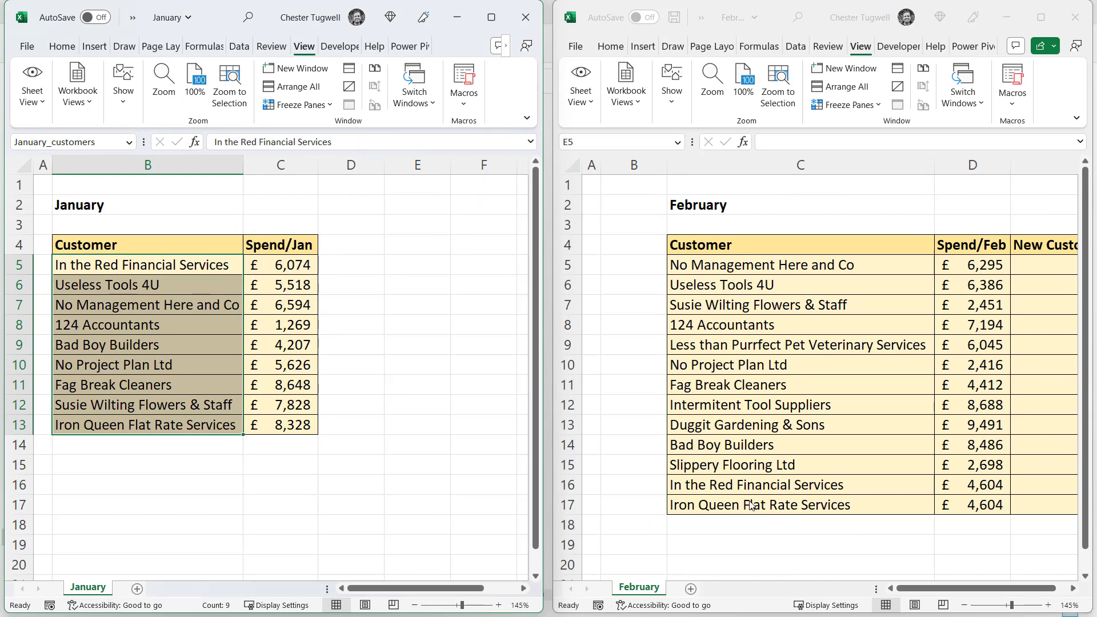
Step: In February's E5, start =VLOOKUP(C5, using January.xlsx's B5:B13 as the lookup table
{"action": "left_click", "coordinate": [1074, 591]}
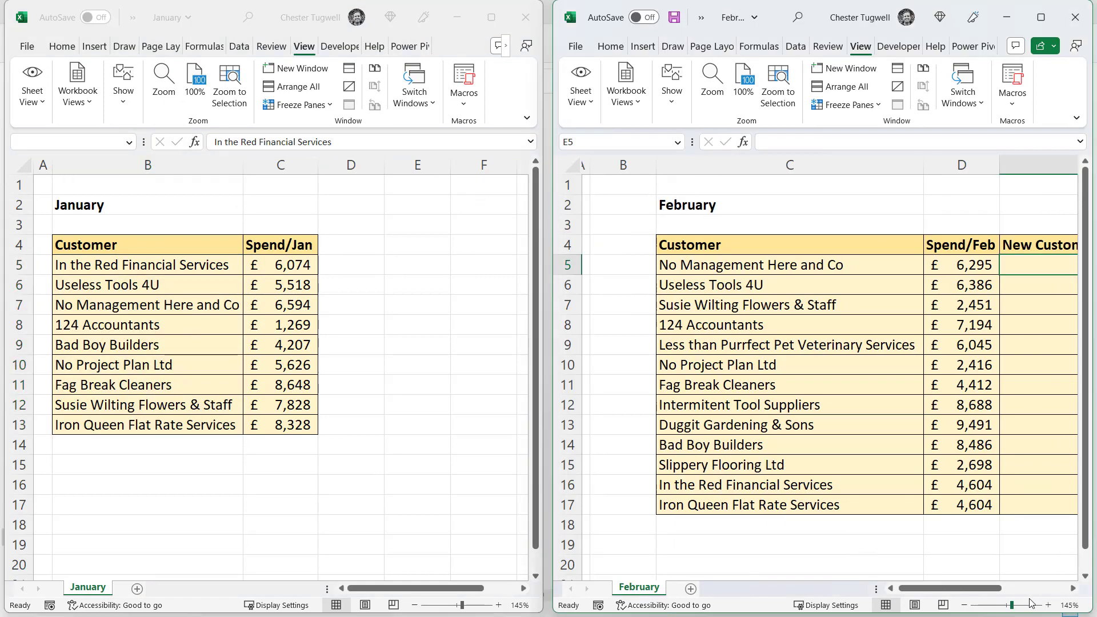
{"action": "left_click", "coordinate": [964, 605]}
{"action": "left_click", "coordinate": [965, 606]}
{"action": "left_click", "coordinate": [965, 606]}
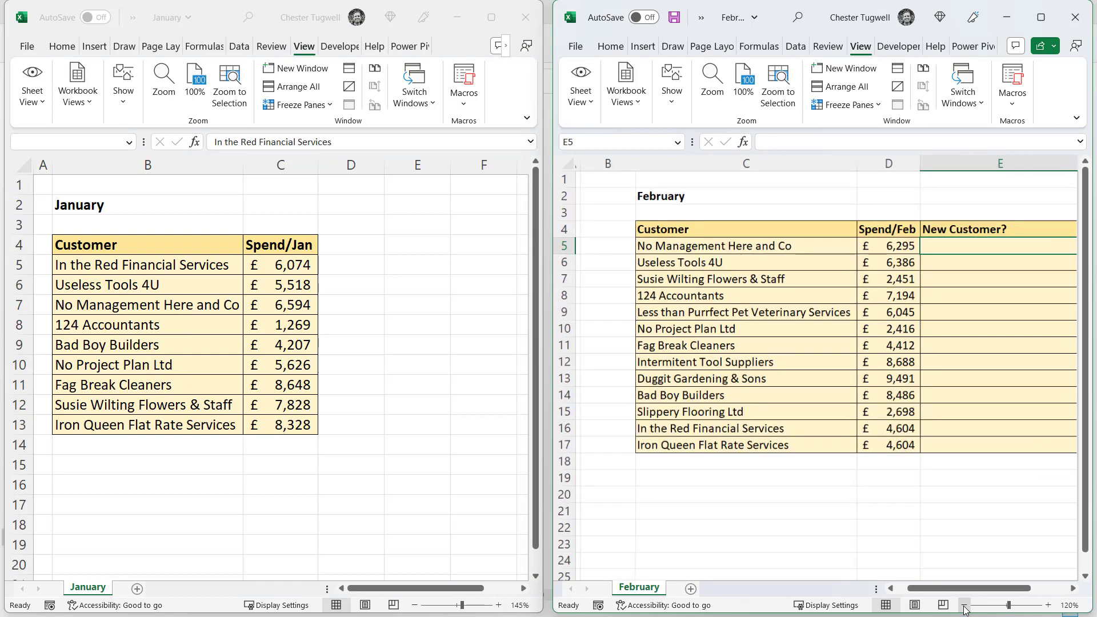
{"action": "left_click", "coordinate": [1073, 589]}
{"action": "left_click", "coordinate": [1073, 588]}
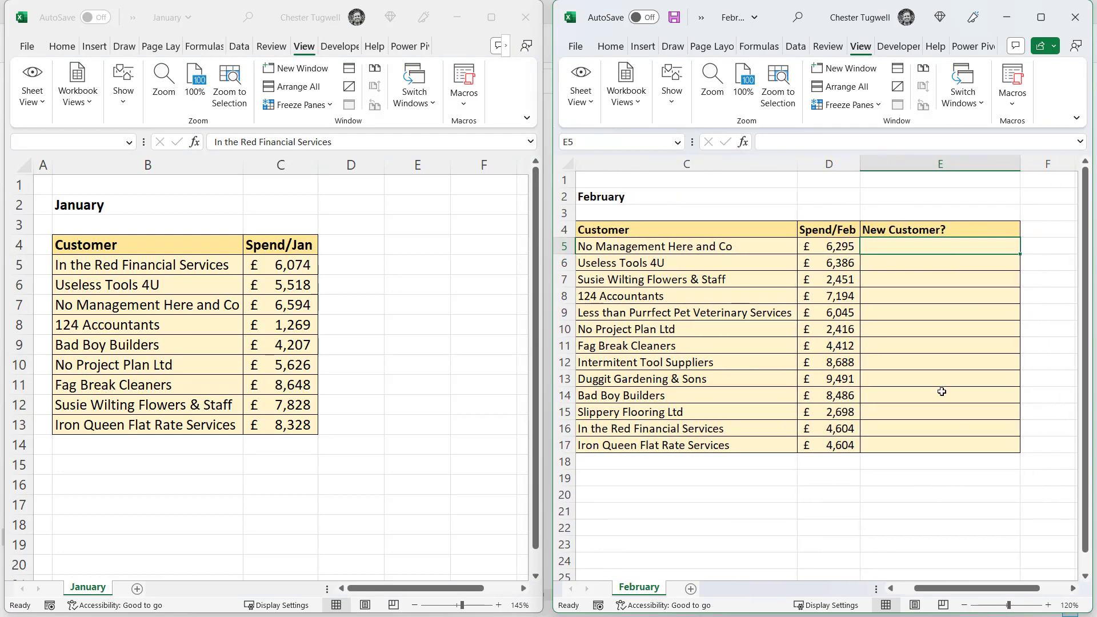
{"action": "type", "text": "=vl"}
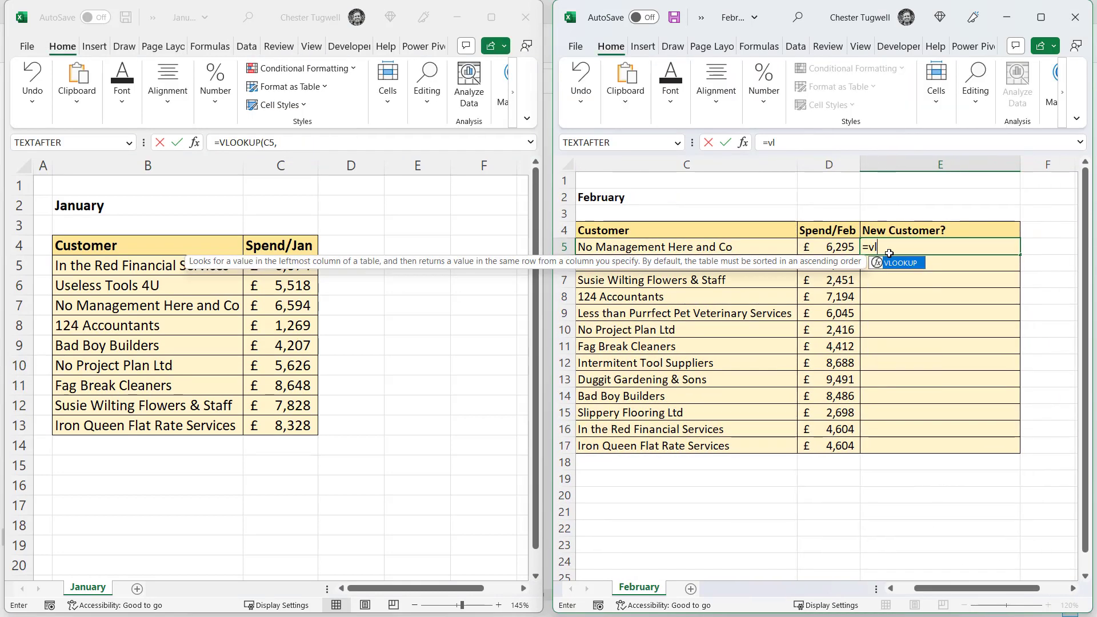
{"action": "key", "text": "Tab"}
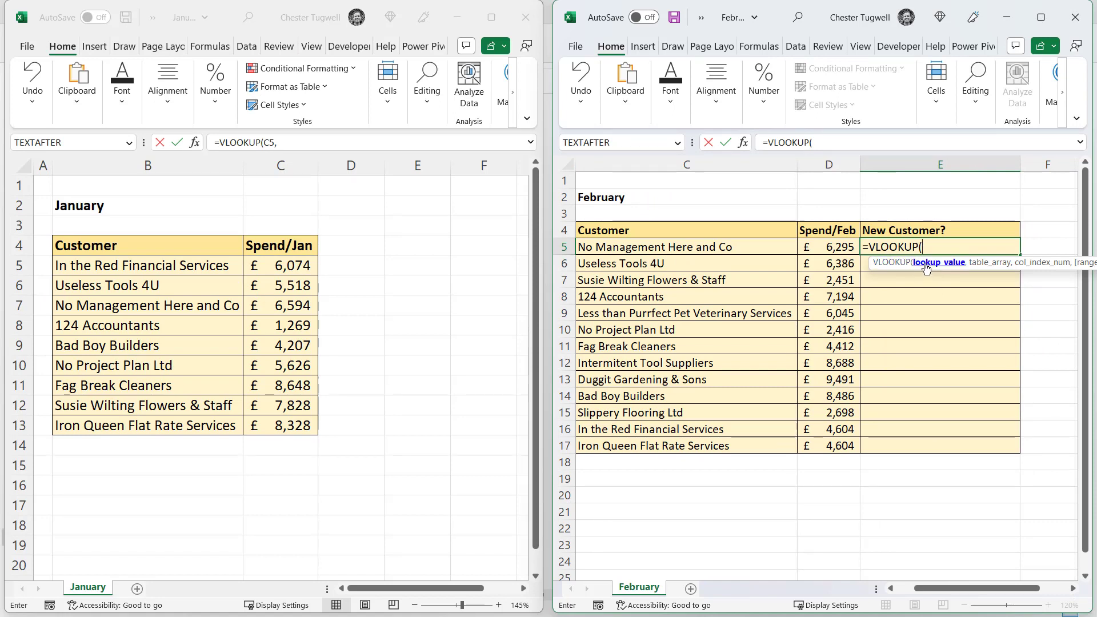
{"action": "left_click", "coordinate": [646, 249]}
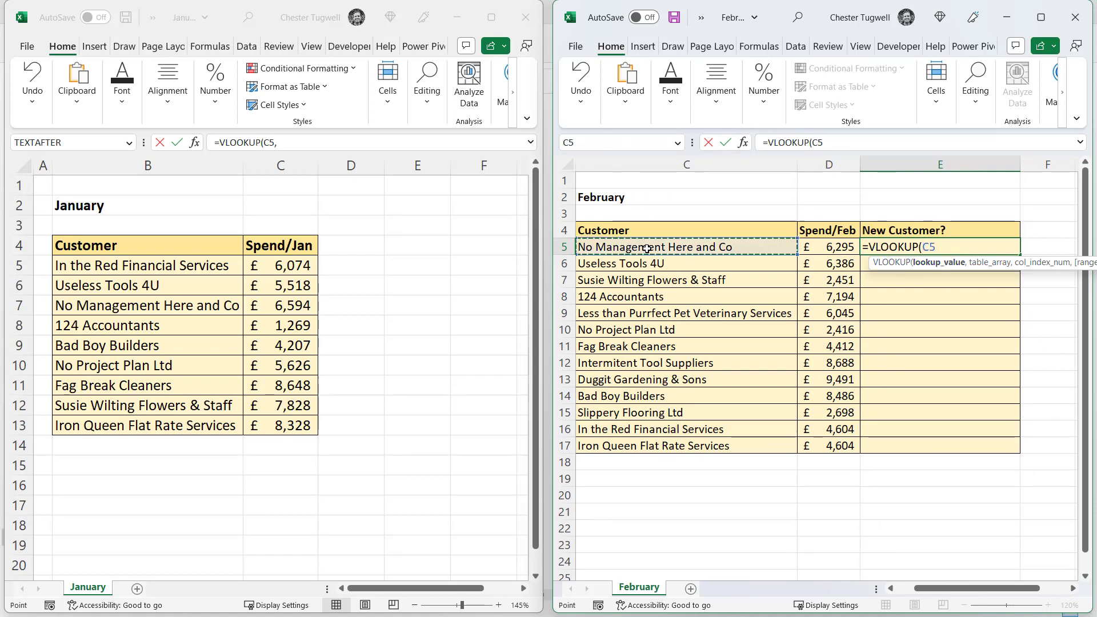
{"action": "type", "text": ","}
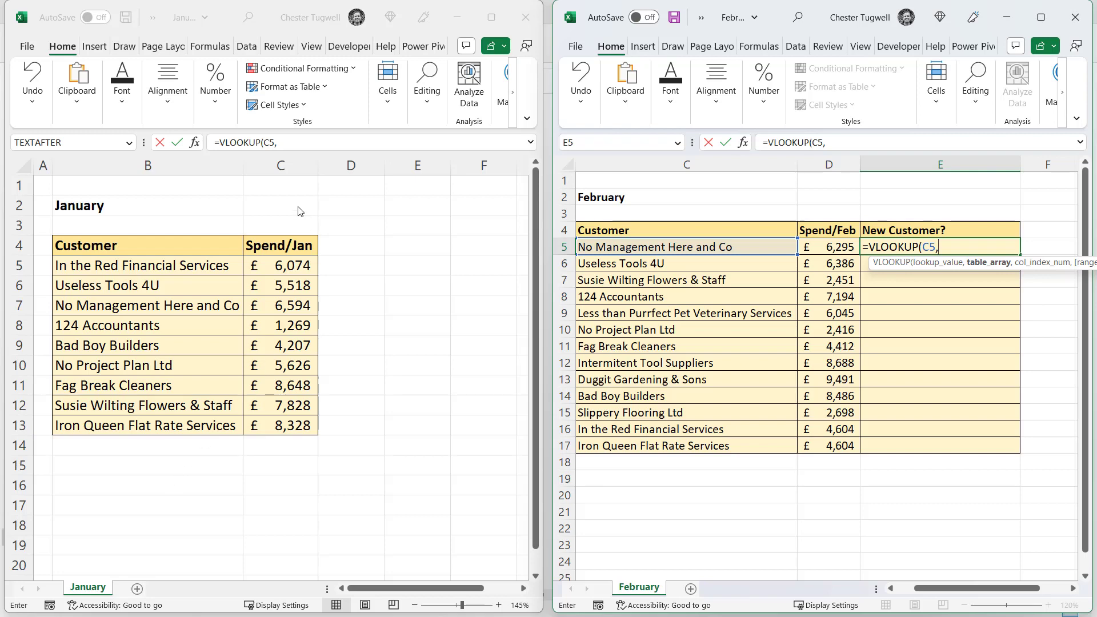
{"action": "left_click", "coordinate": [279, 206]}
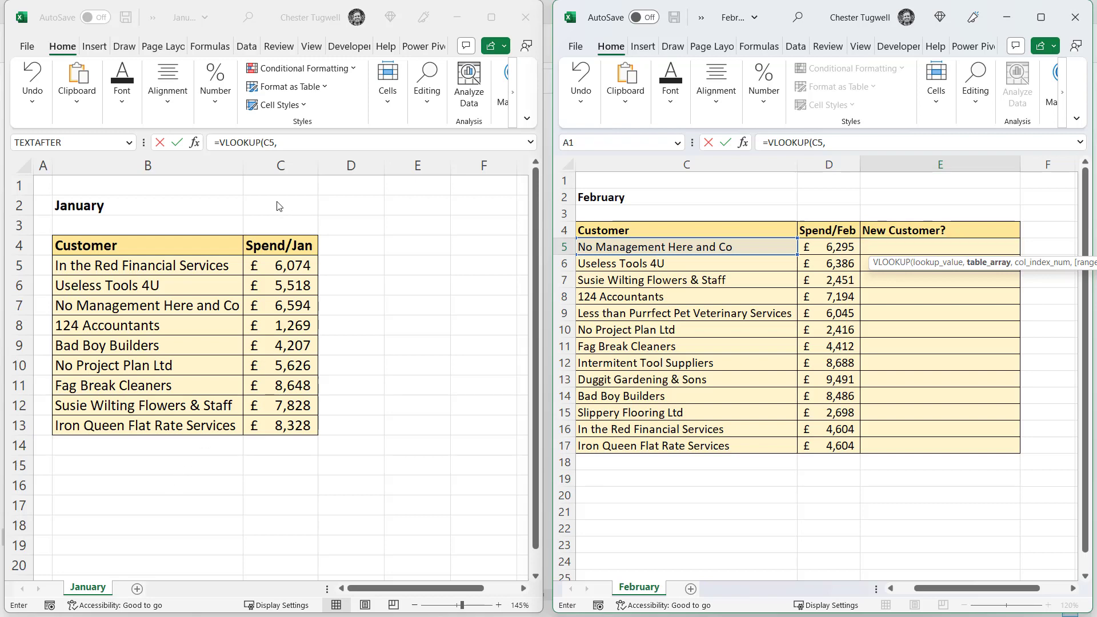
{"action": "left_click_drag", "start_coordinate": [148, 266], "coordinate": [128, 431]}
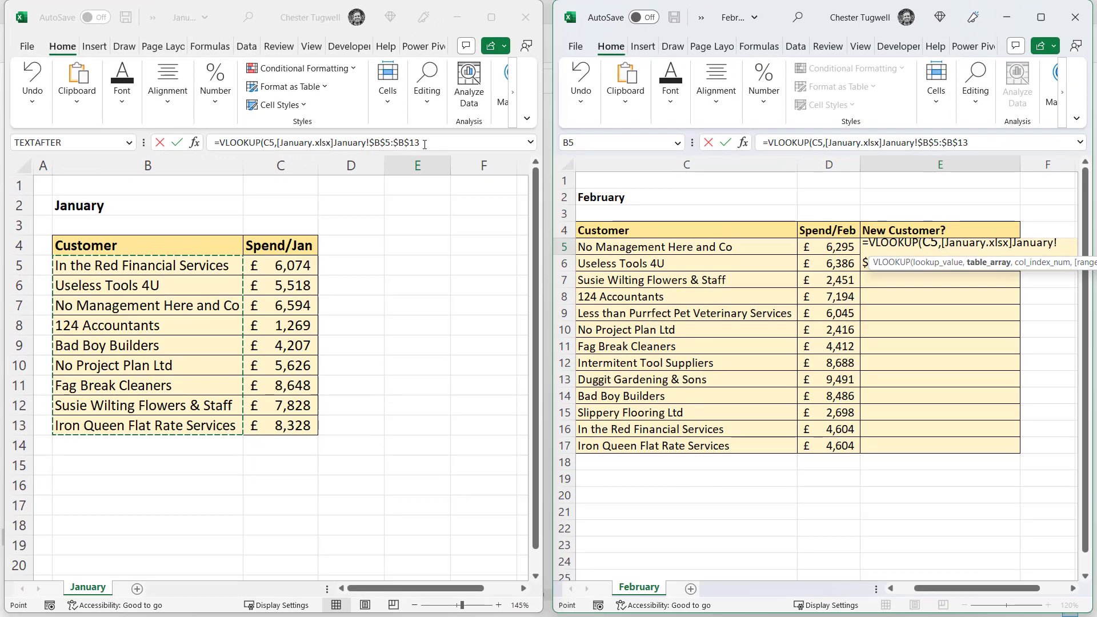
Step: Finish the lookup with column 1 and FALSE exact match, then fill it down to E17
{"action": "left_click", "coordinate": [947, 264]}
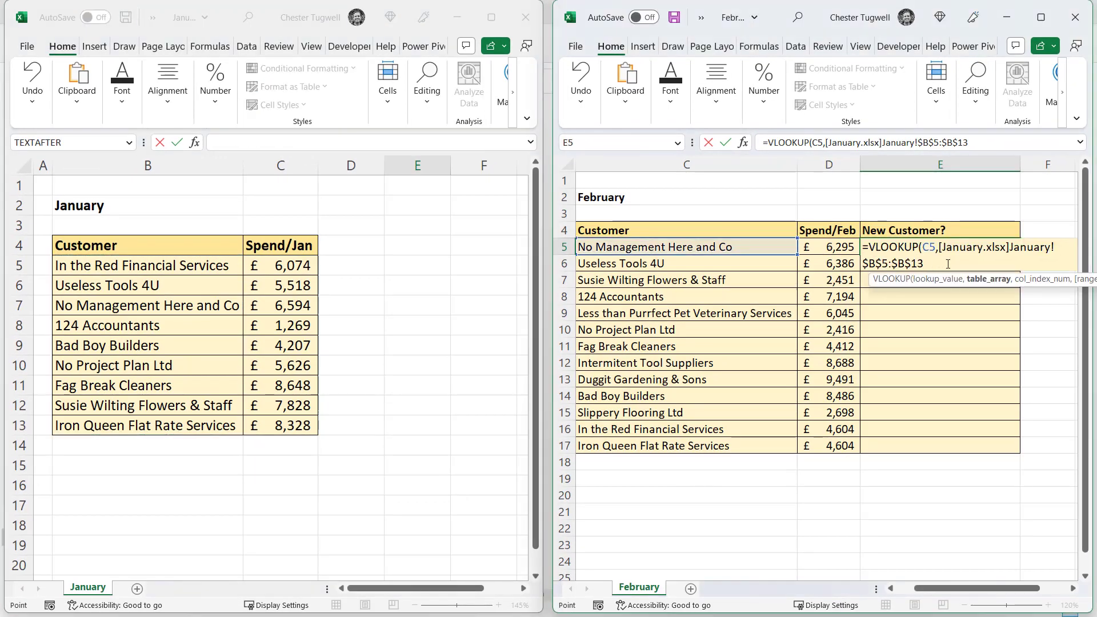
{"action": "type", "text": ","}
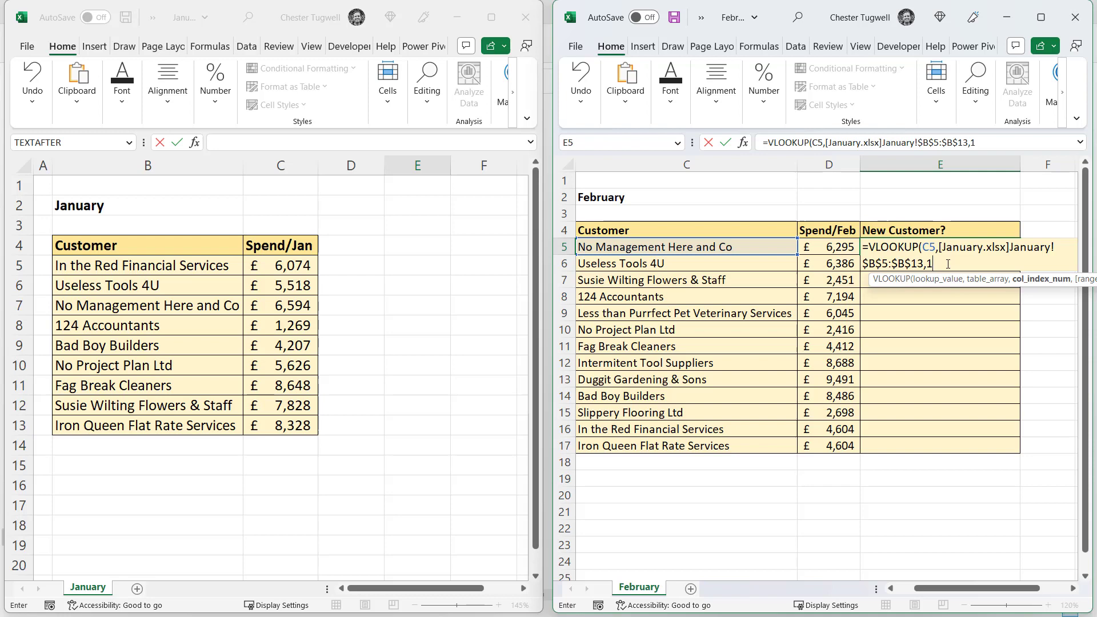
{"action": "type", "text": "1,"}
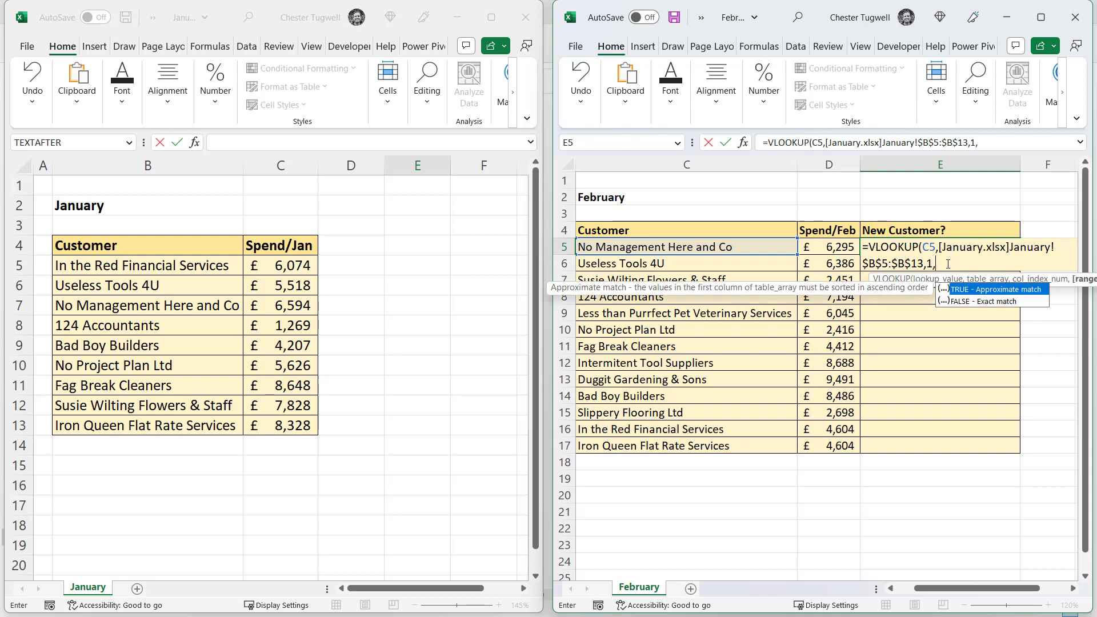
{"action": "double_click", "coordinate": [970, 302]}
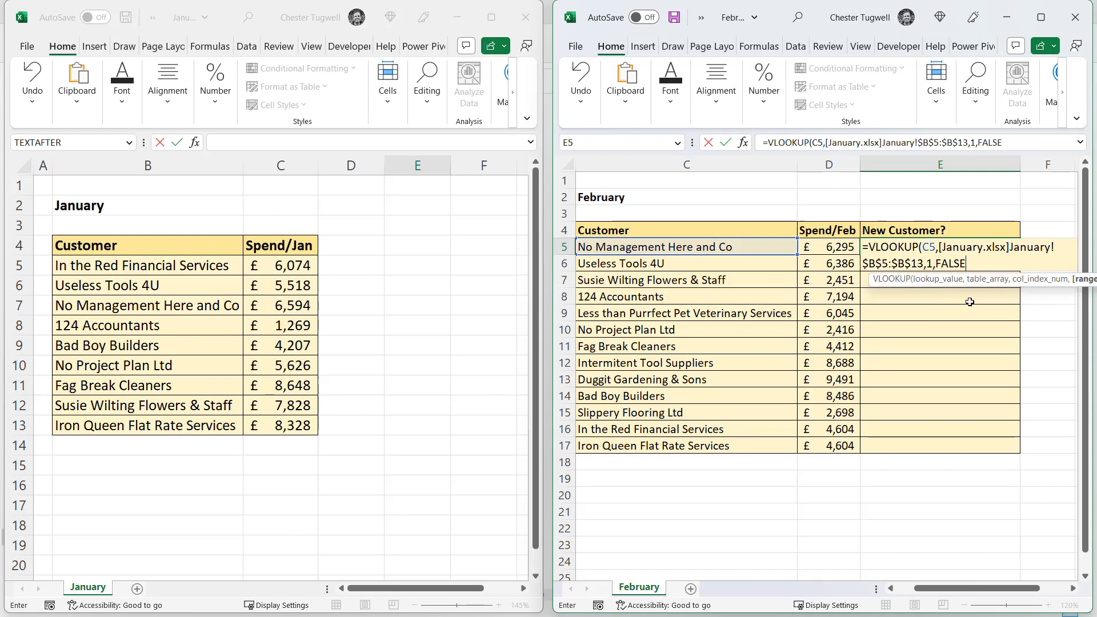
{"action": "type", "text": ")"}
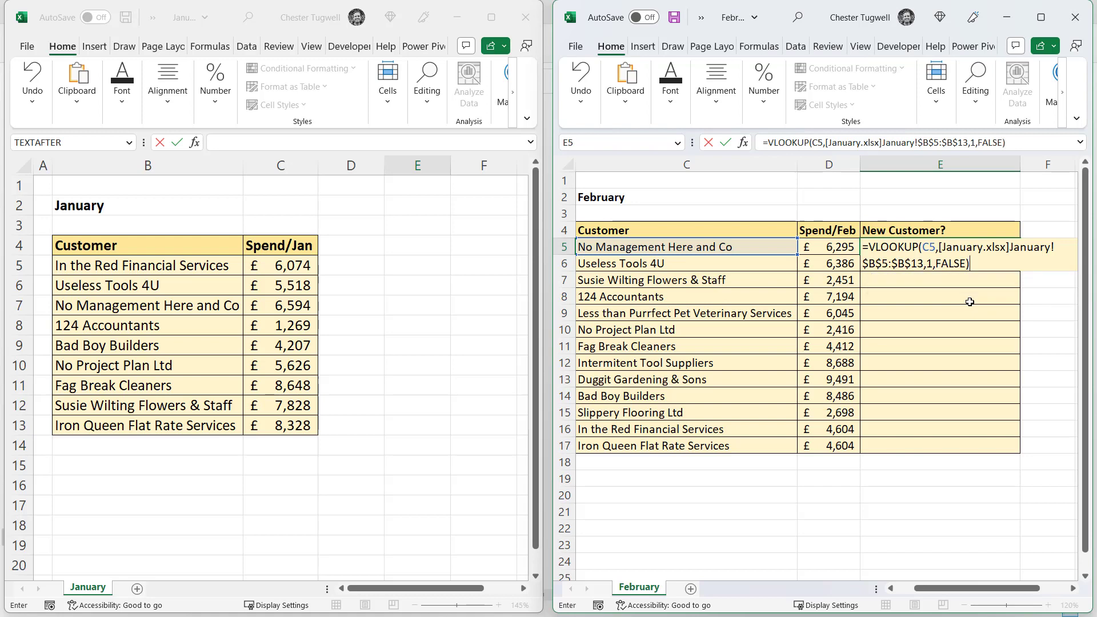
{"action": "left_click", "coordinate": [917, 265]}
{"action": "key", "text": "Return"}
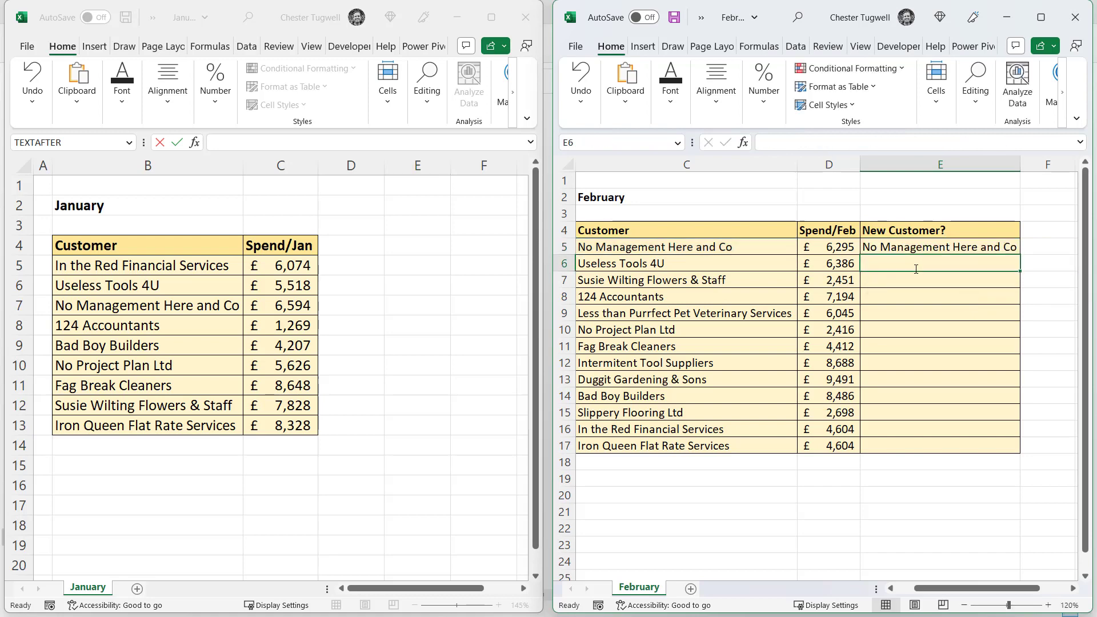
{"action": "left_click", "coordinate": [959, 244]}
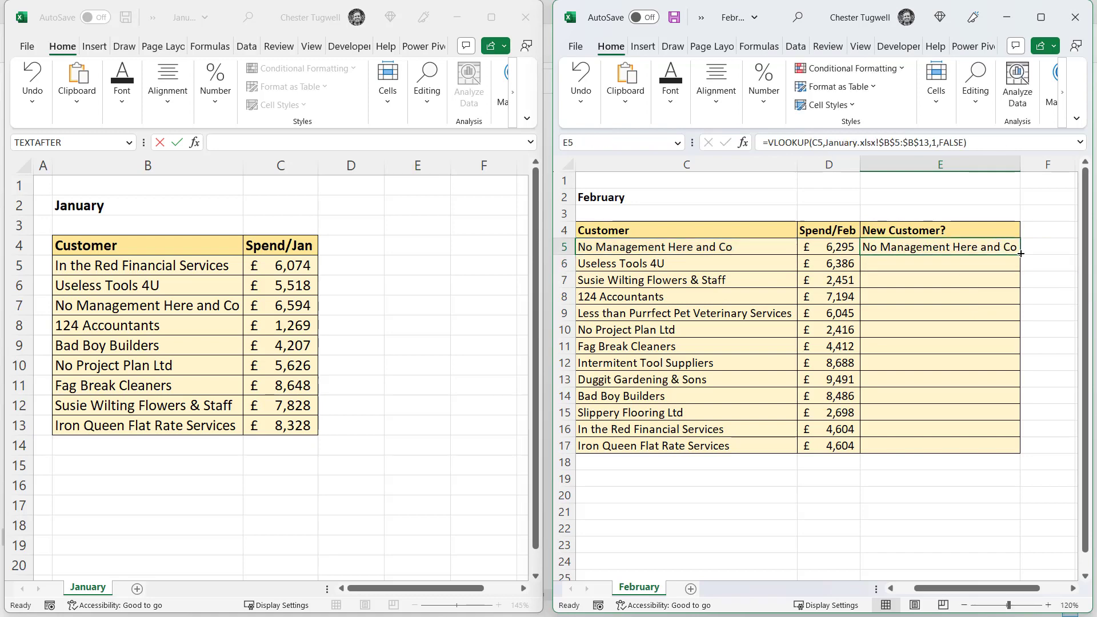
{"action": "double_click", "coordinate": [1021, 254]}
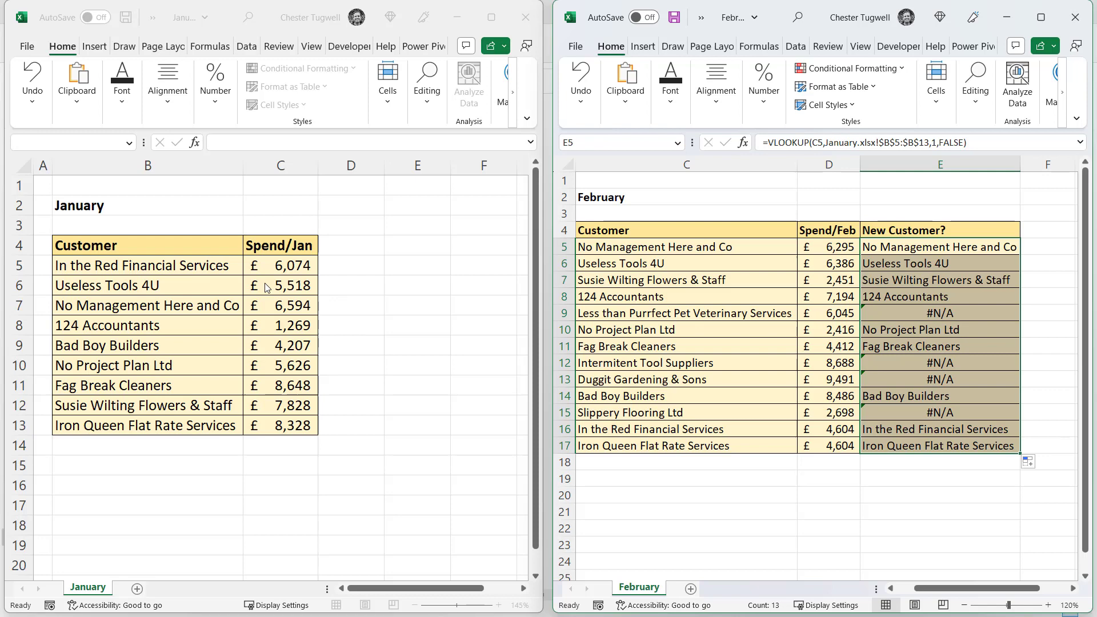
Step: Clear E5:E17 and name the January range B5:B13 January_customers in the Name Box
{"action": "key", "text": "Delete"}
{"action": "left_click", "coordinate": [132, 266]}
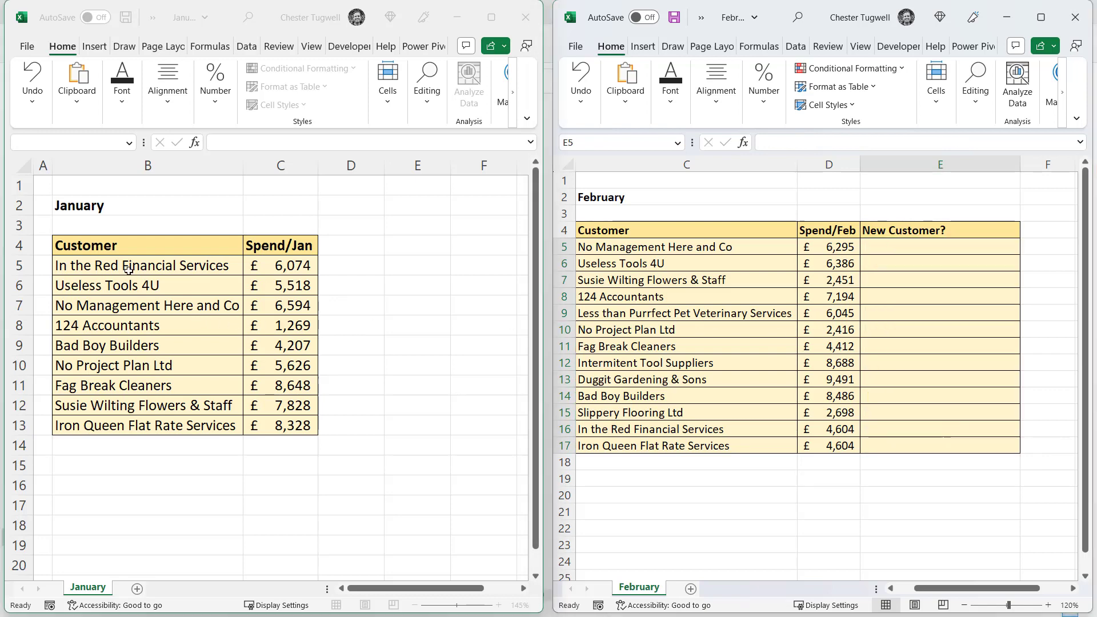
{"action": "left_click_drag", "start_coordinate": [132, 266], "coordinate": [144, 424]}
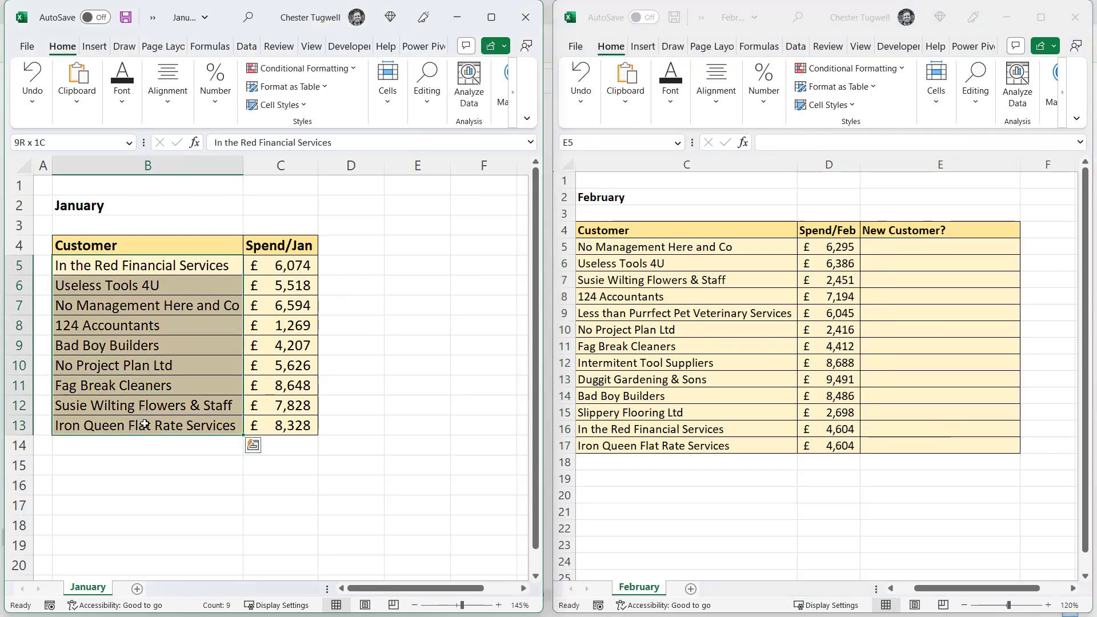
{"action": "left_click", "coordinate": [57, 142]}
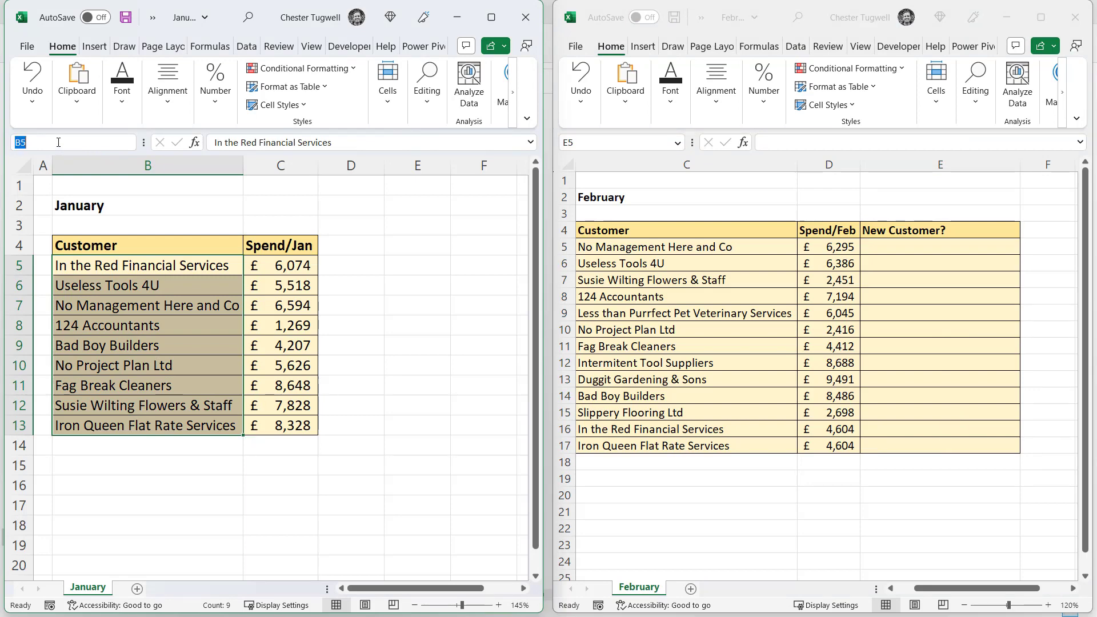
{"action": "type", "text": "January_customers"}
{"action": "key", "text": "Return"}
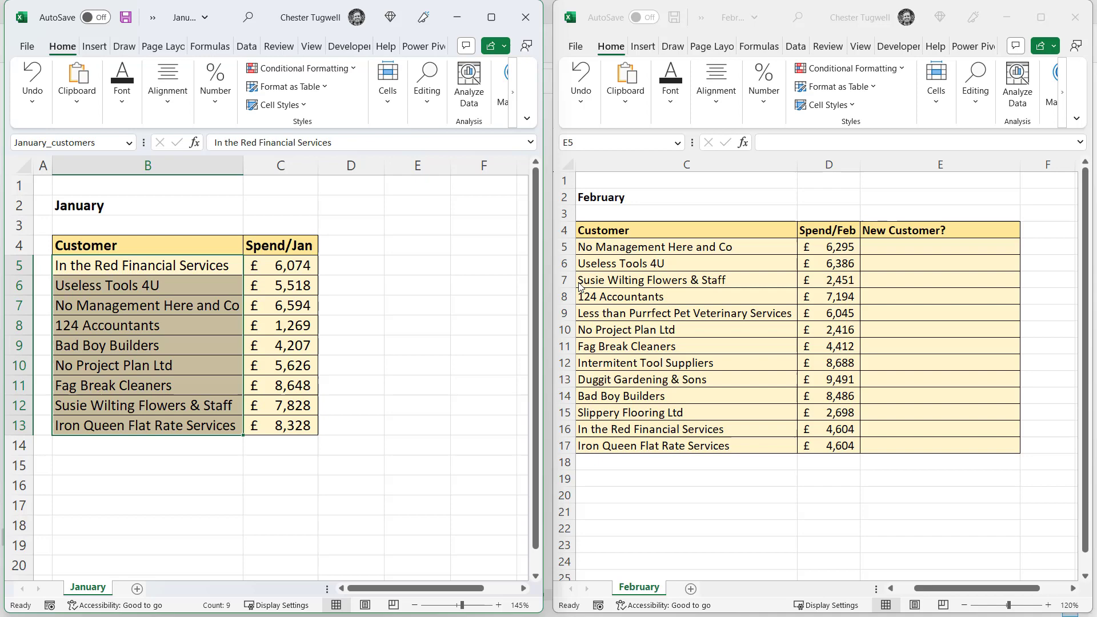
{"action": "left_click", "coordinate": [900, 246]}
Step: In E5, start =VLOOKUP(C5, inserting the January_customers name from the F3 list
{"action": "left_click", "coordinate": [900, 246]}
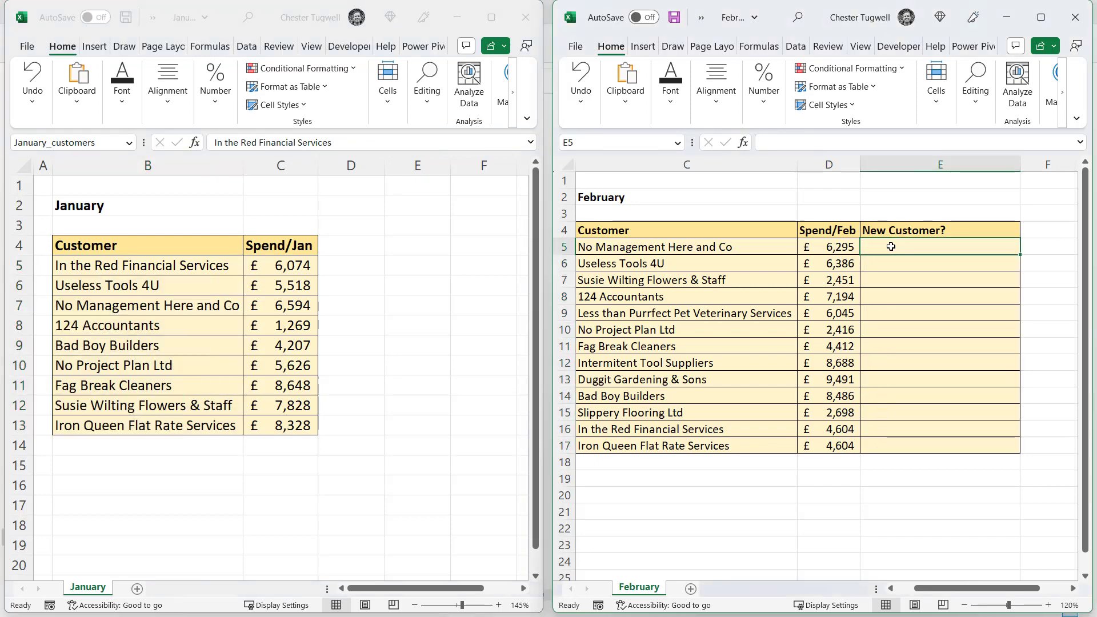
{"action": "type", "text": "=vl"}
{"action": "key", "text": "Tab"}
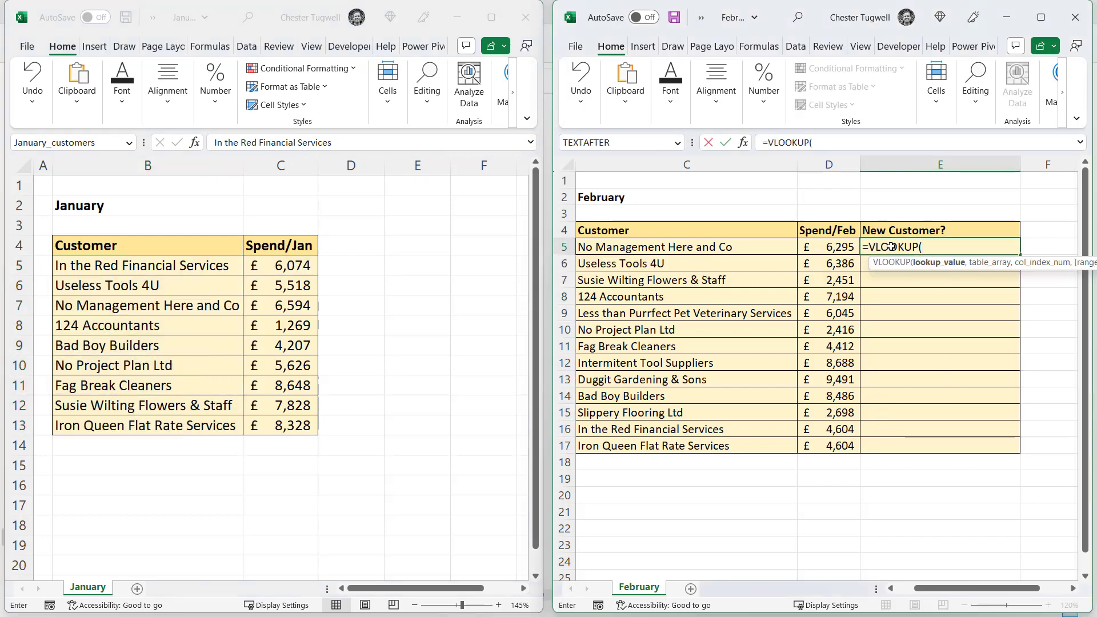
{"action": "left_click", "coordinate": [619, 247]}
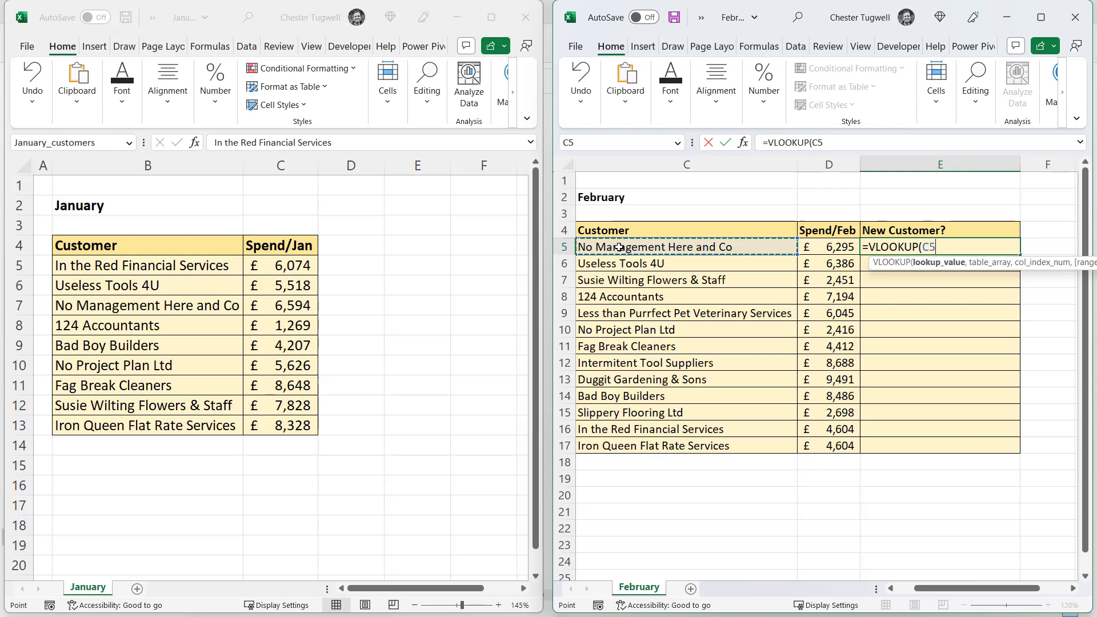
{"action": "type", "text": ","}
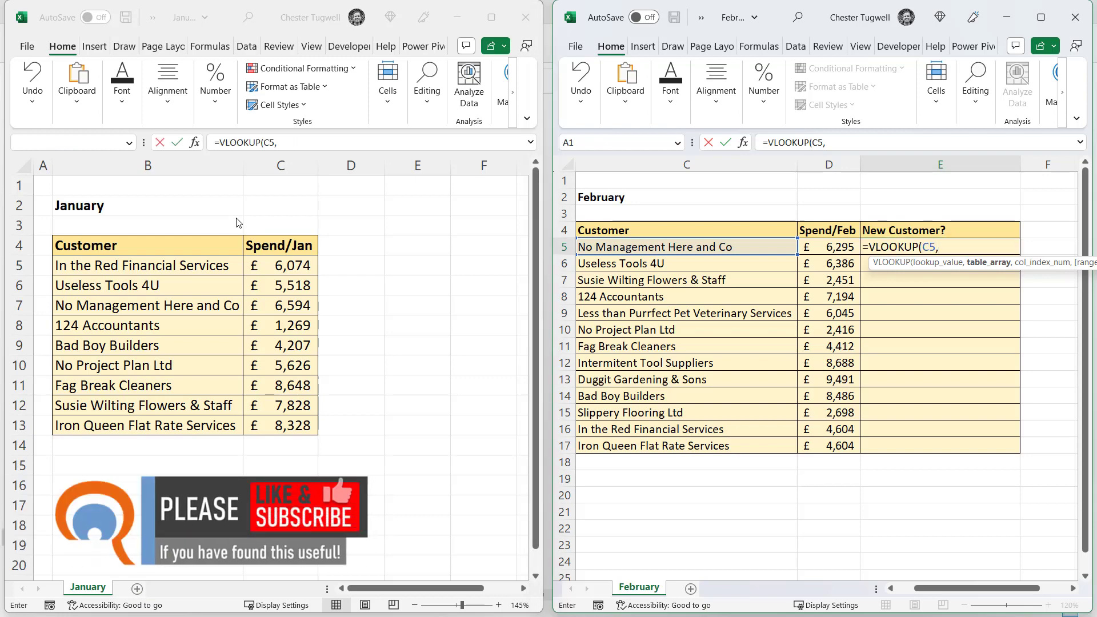
{"action": "key", "text": "F3"}
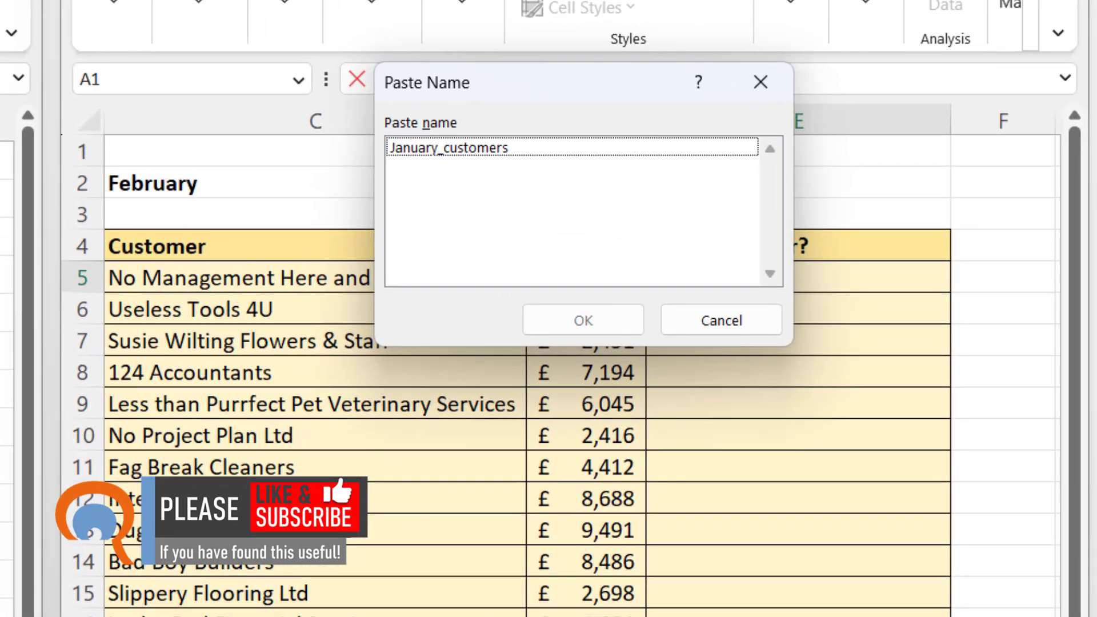
{"action": "left_click", "coordinate": [438, 149]}
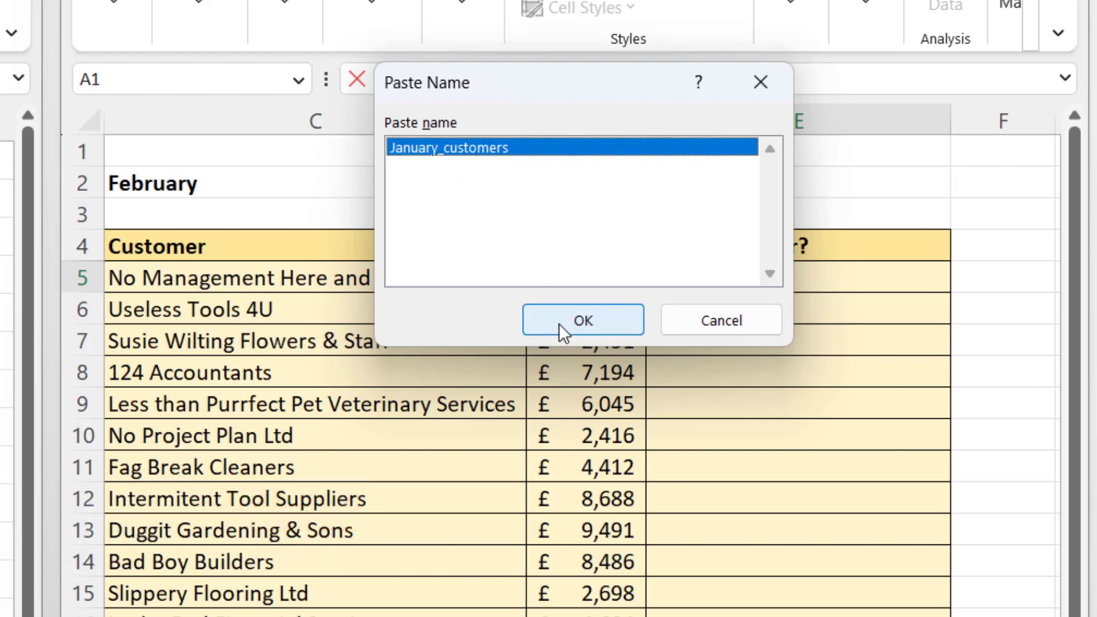
{"action": "left_click", "coordinate": [582, 320]}
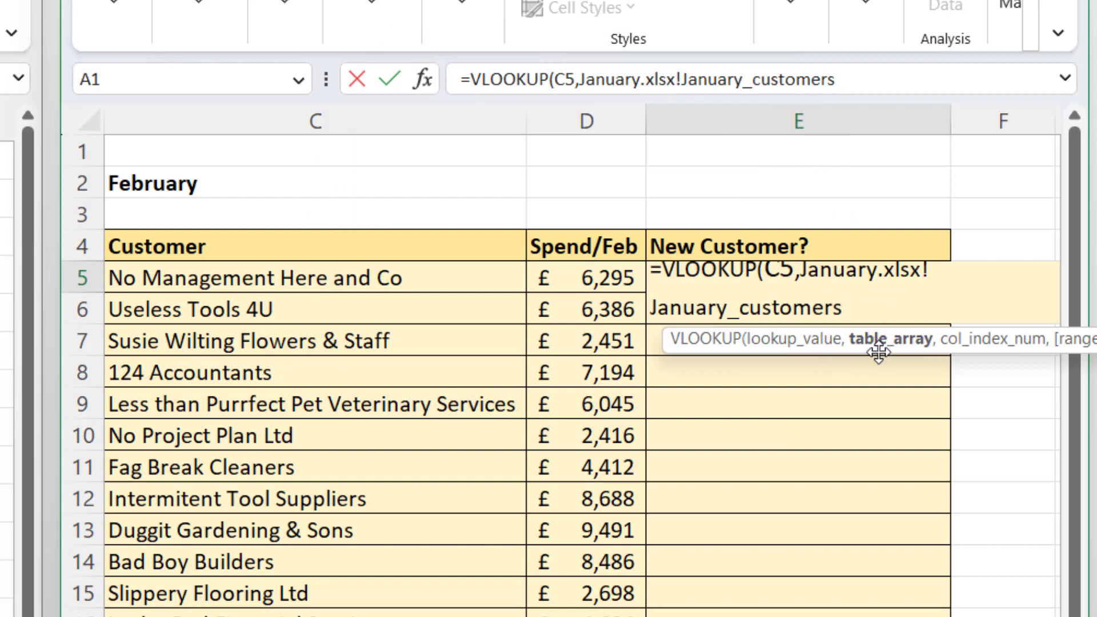
Step: Complete the formula with ,1,FALSE) and copy it down to E17
{"action": "type", "text": ",1"}
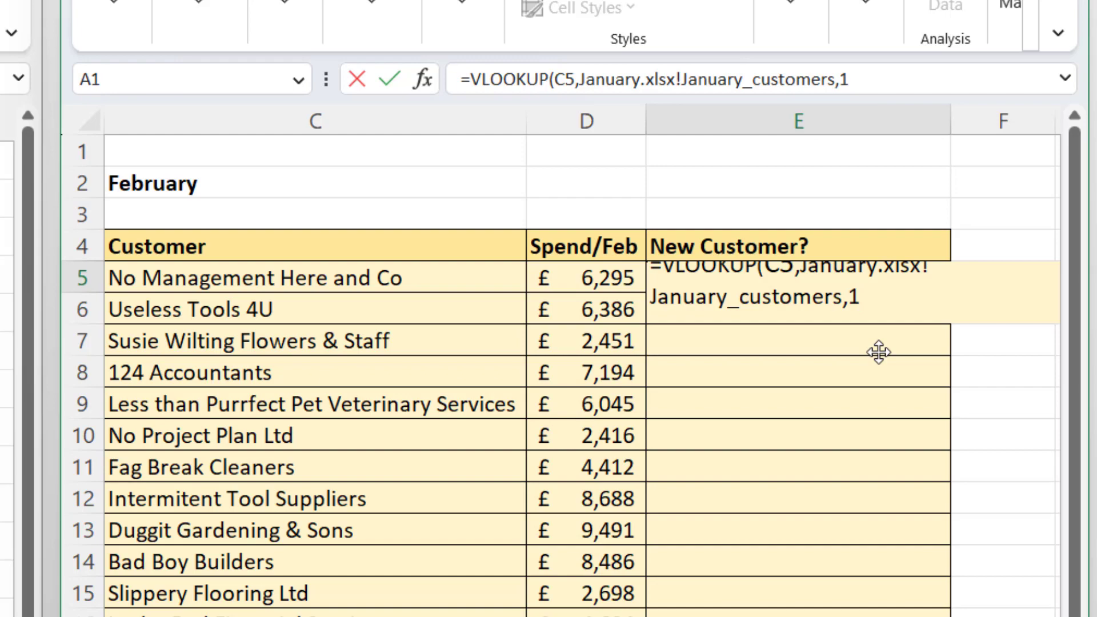
{"action": "type", "text": ","}
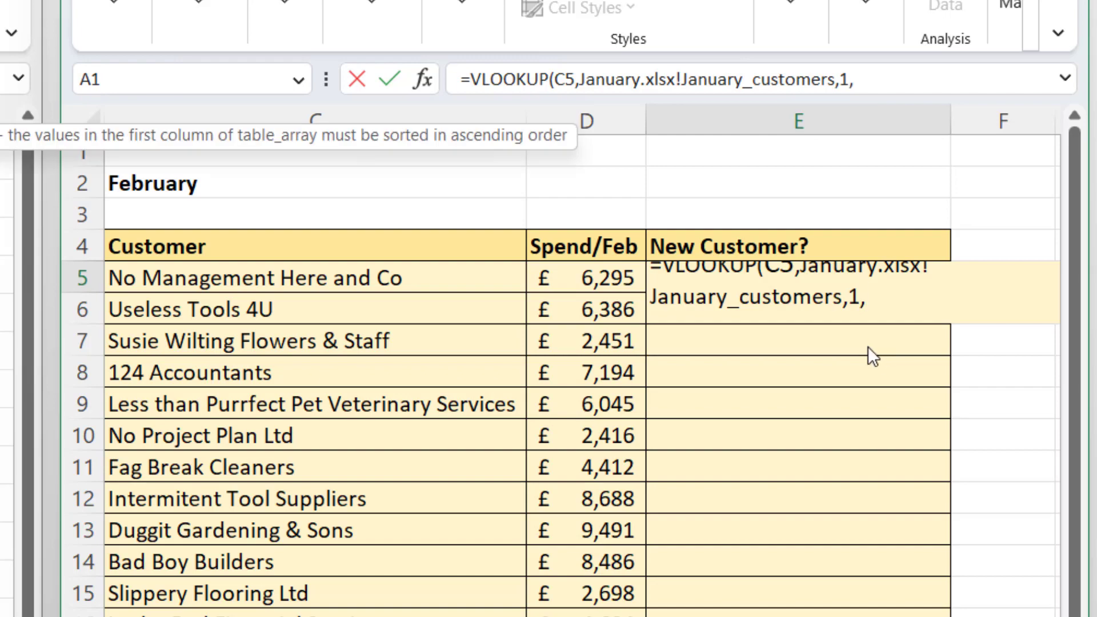
{"action": "type", "text": "FALSE)"}
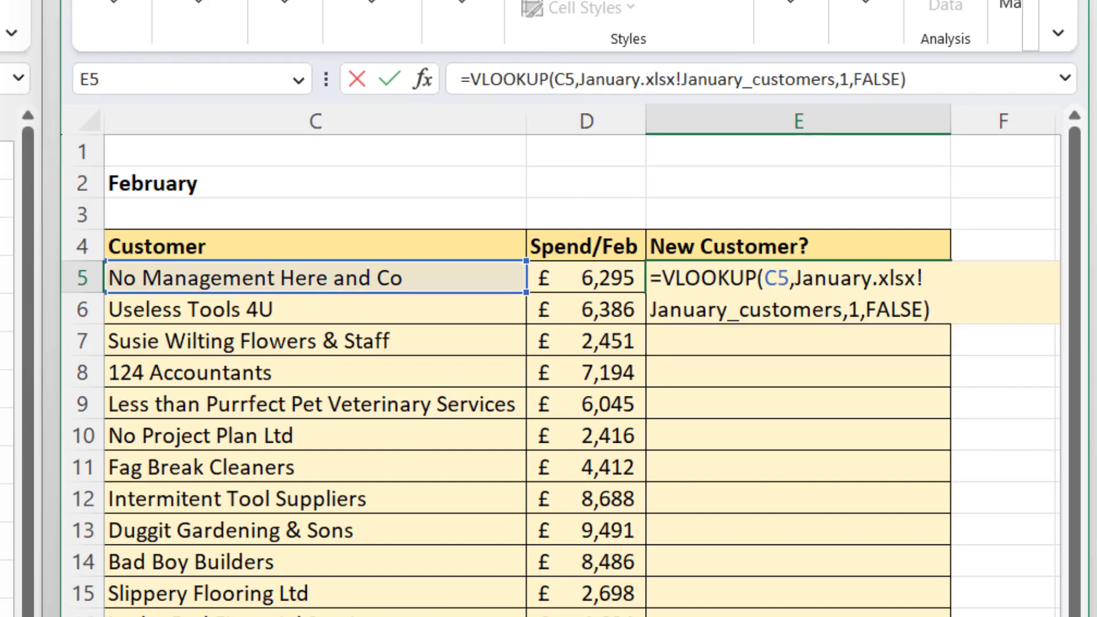
{"action": "key", "text": "Return"}
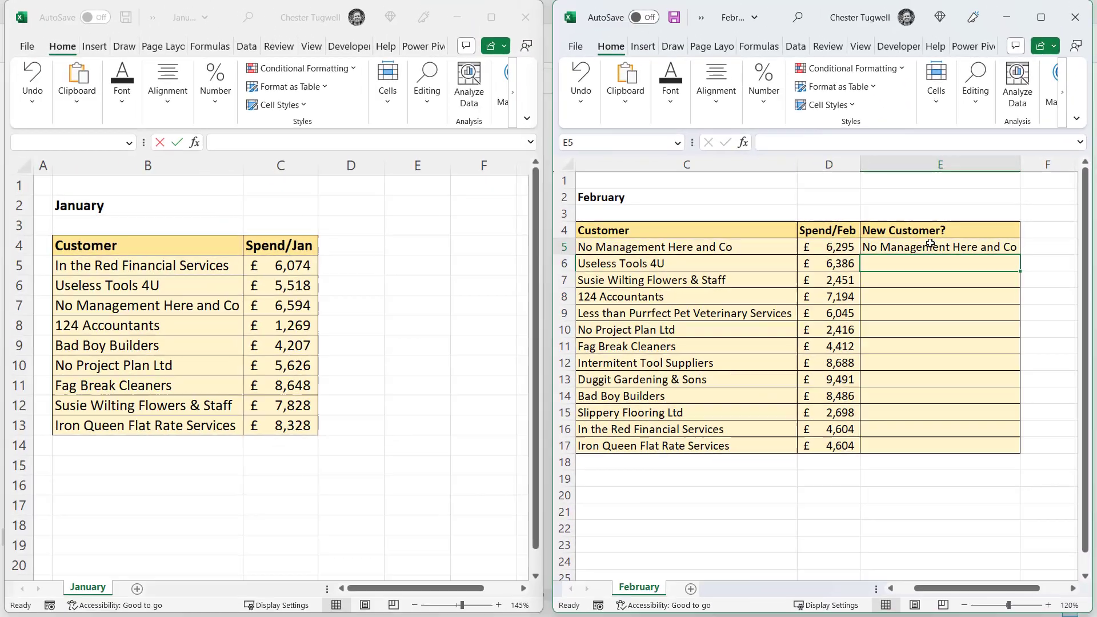
{"action": "left_click", "coordinate": [781, 277]}
{"action": "double_click", "coordinate": [1022, 253]}
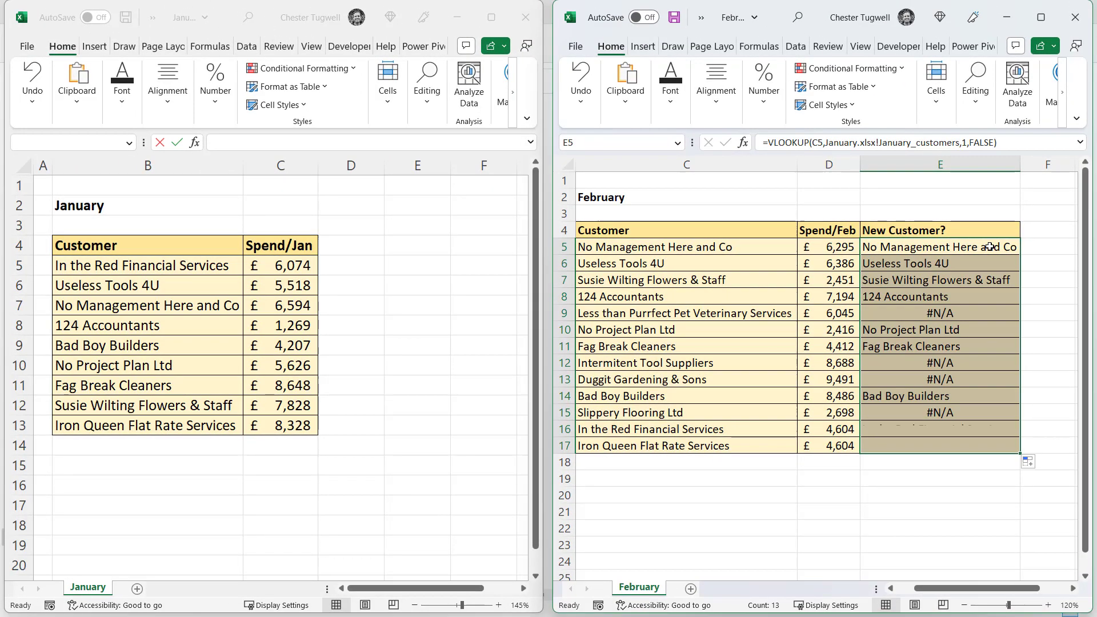